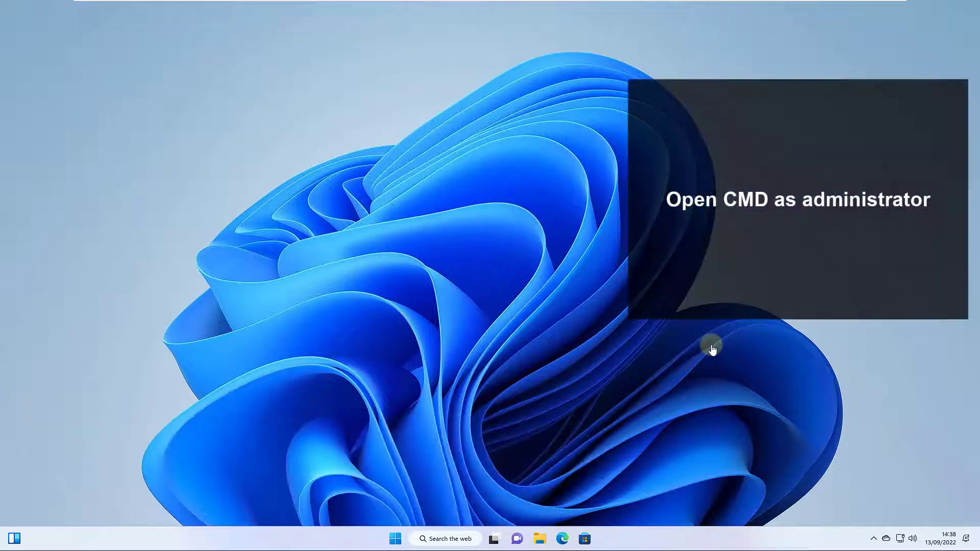
Find Command Prompt by searching for cmd and open it with administrator rights
{"action": "key", "text": "super"}
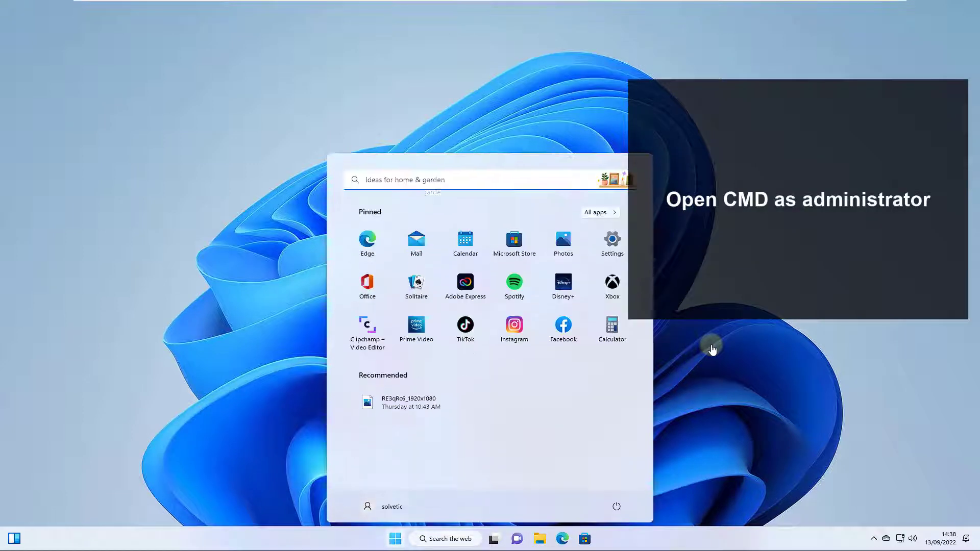
{"action": "type", "text": "cmd"}
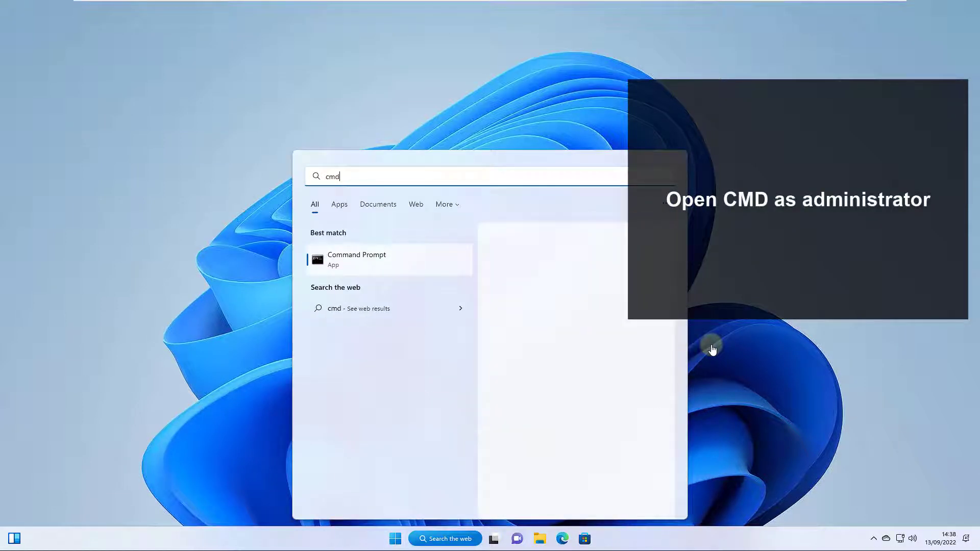
{"action": "key", "text": "ctrl+shift+Return"}
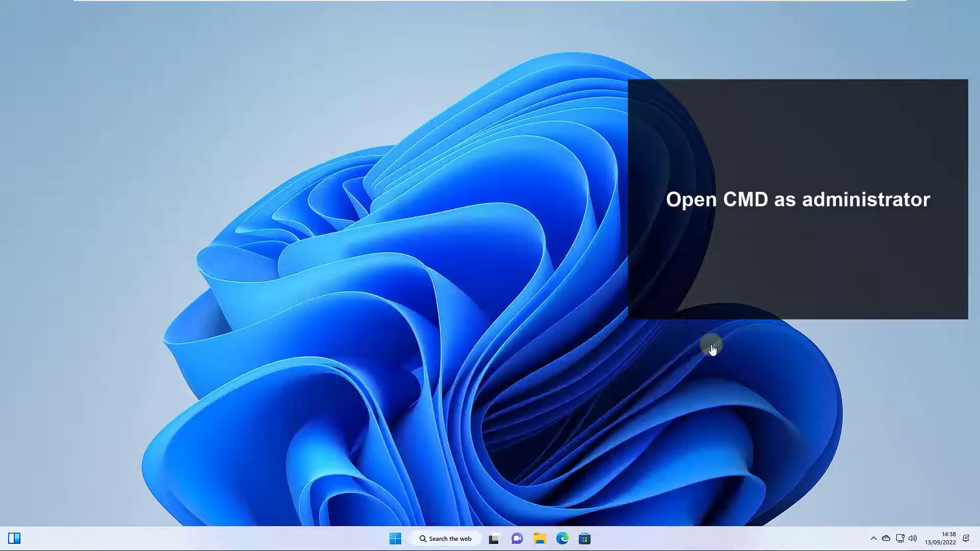
{"action": "key", "text": "alt+y"}
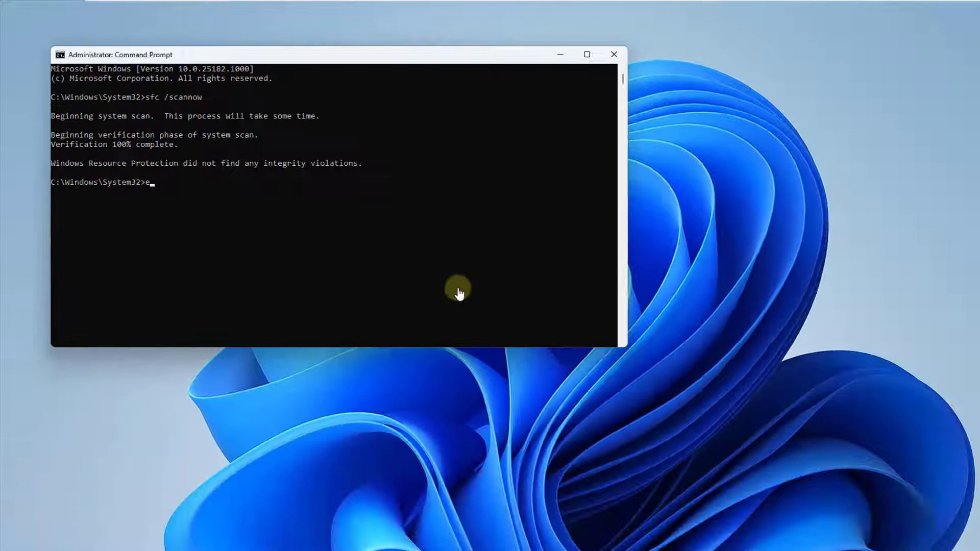
Exit the administrator Command Prompt session once the sfc /scannow system scan has completed
{"action": "type", "text": "exi"}
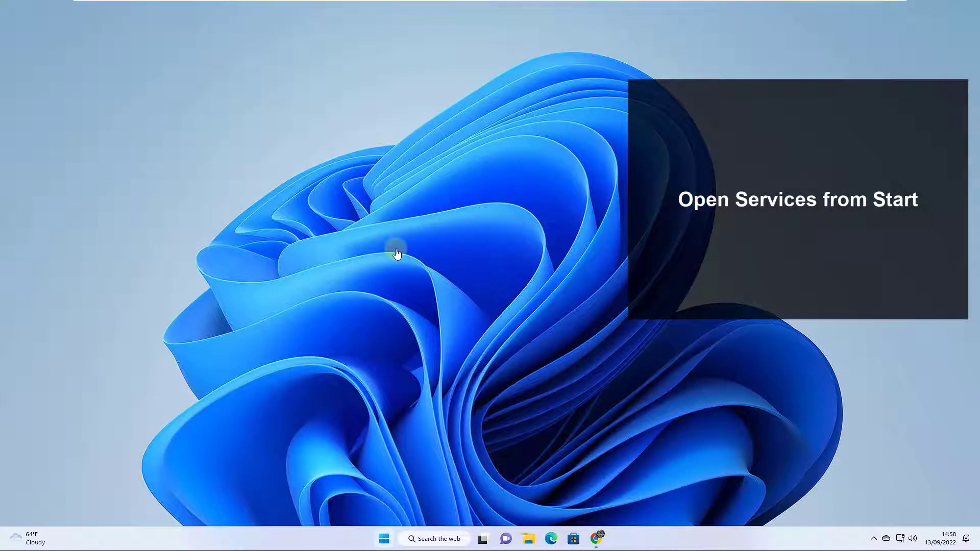
Search Windows for services and open the Services app
{"action": "key", "text": "super"}
{"action": "type", "text": "services"}
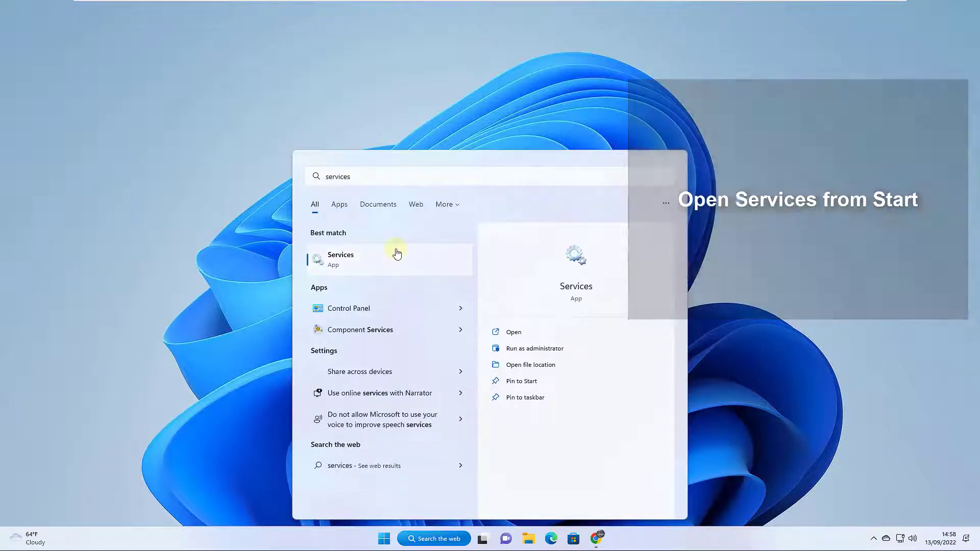
{"action": "left_click", "coordinate": [397, 253]}
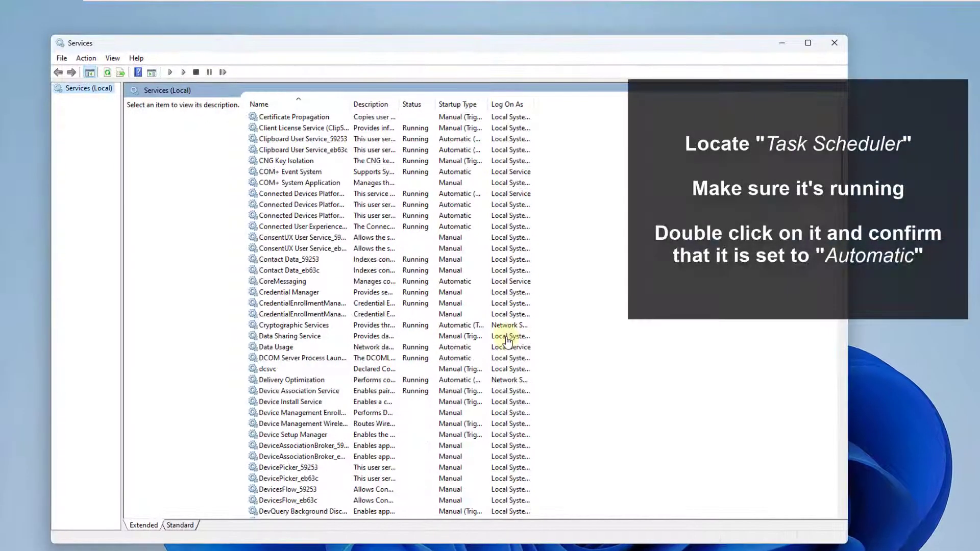
Check the Task Scheduler service's status and startup type in its properties, and close Services
{"action": "scroll", "coordinate": [506, 341], "scroll_direction": "down", "scroll_amount": 15}
{"action": "key", "text": "t"}
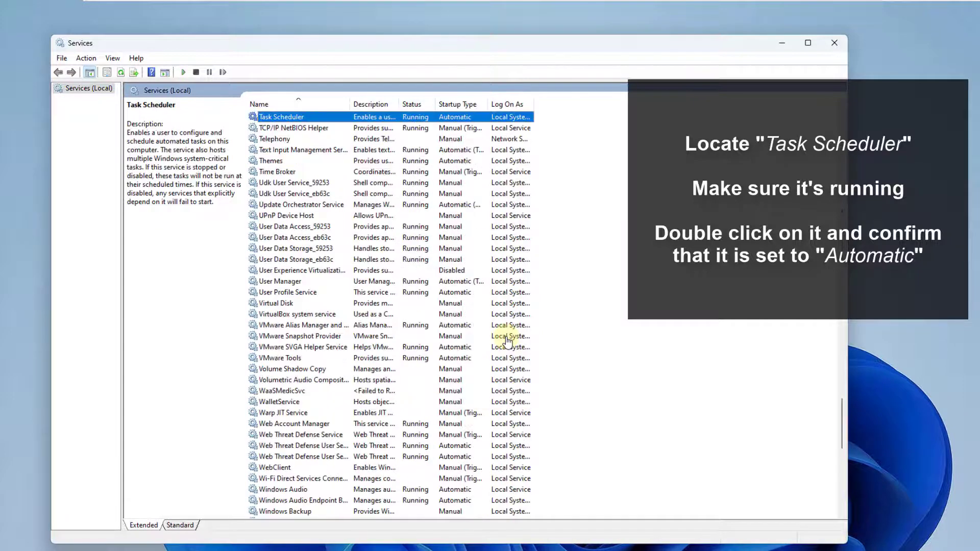
{"action": "scroll", "coordinate": [507, 342], "scroll_direction": "up", "scroll_amount": 4}
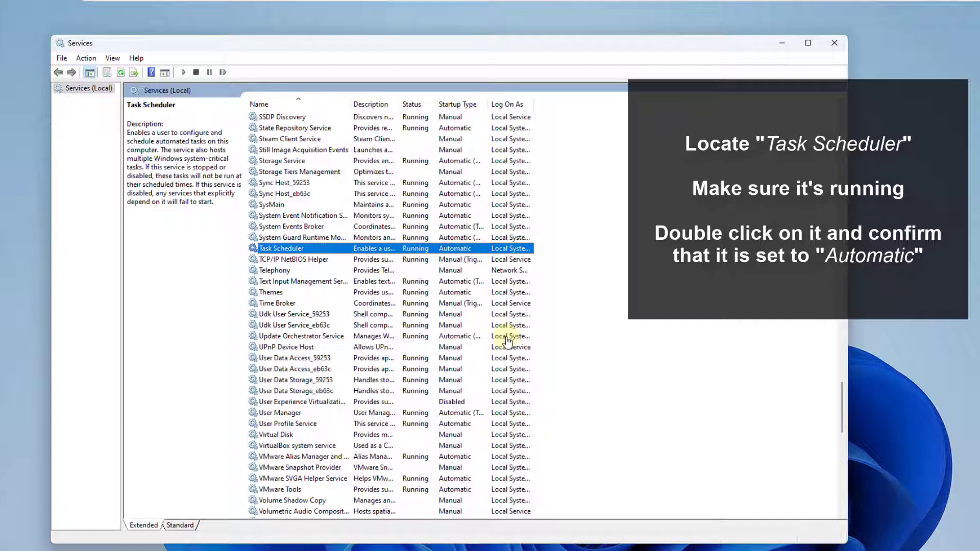
{"action": "key", "text": "Return"}
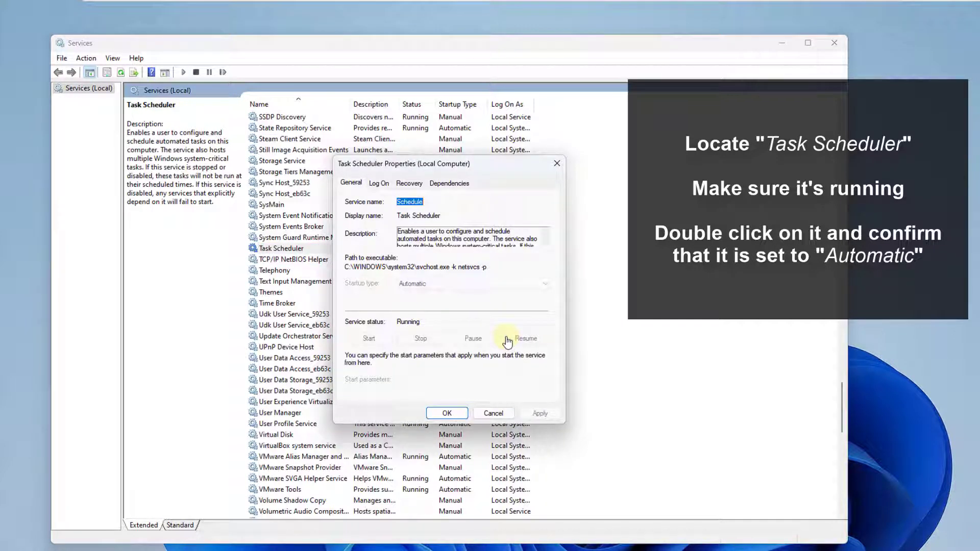
{"action": "key", "text": "Escape"}
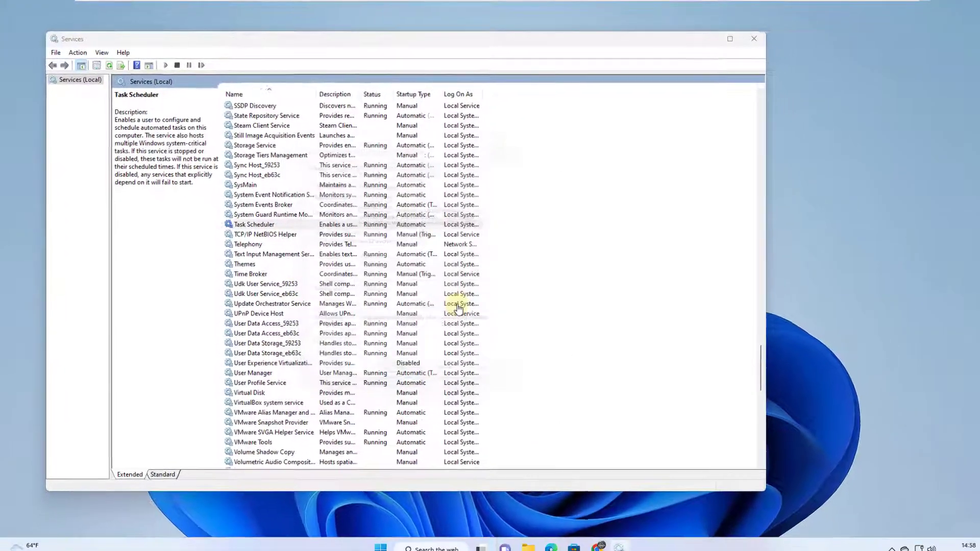
{"action": "key", "text": "alt+F4"}
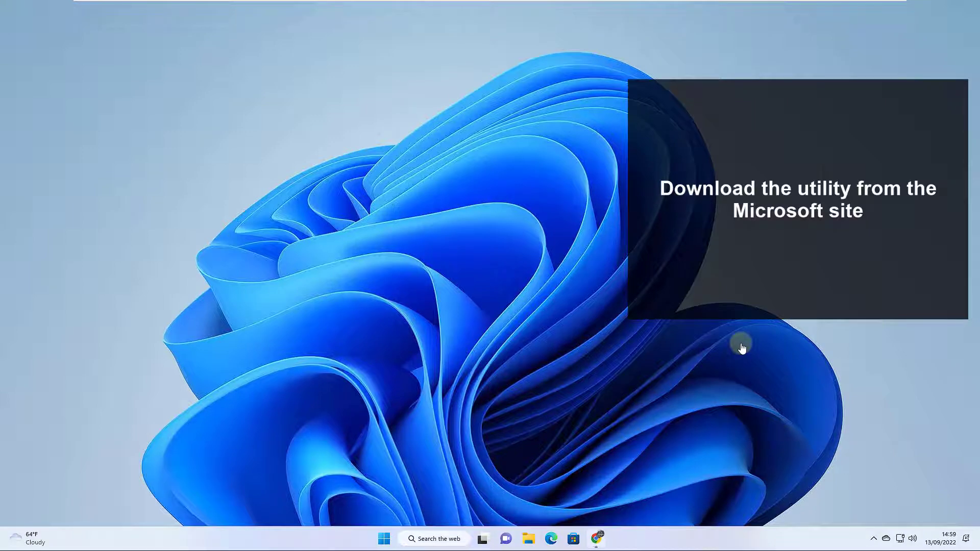
Switch to Chrome, download Autoruns.zip from the Sysinternals Autoruns for Windows page, and close the browser
{"action": "key", "text": "alt+Tab"}
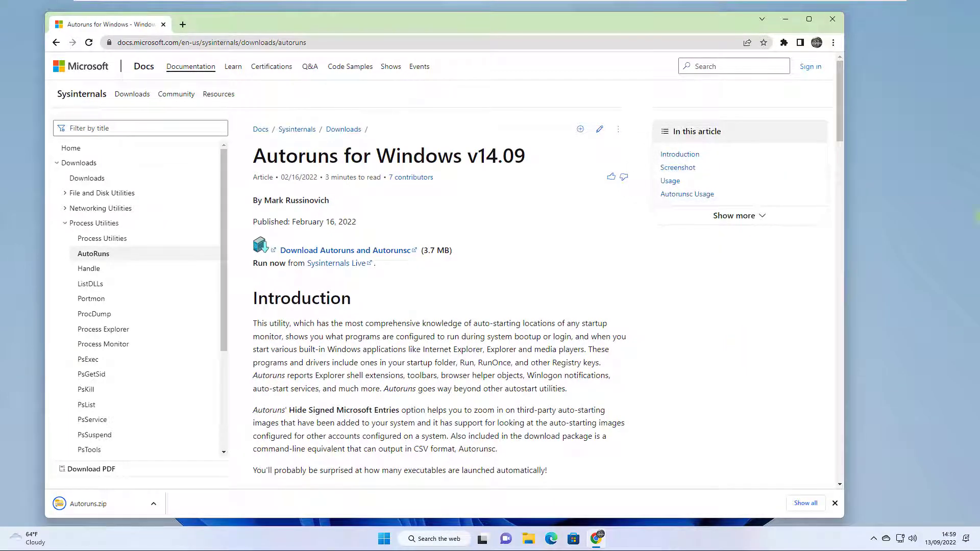
{"action": "left_click", "coordinate": [832, 19]}
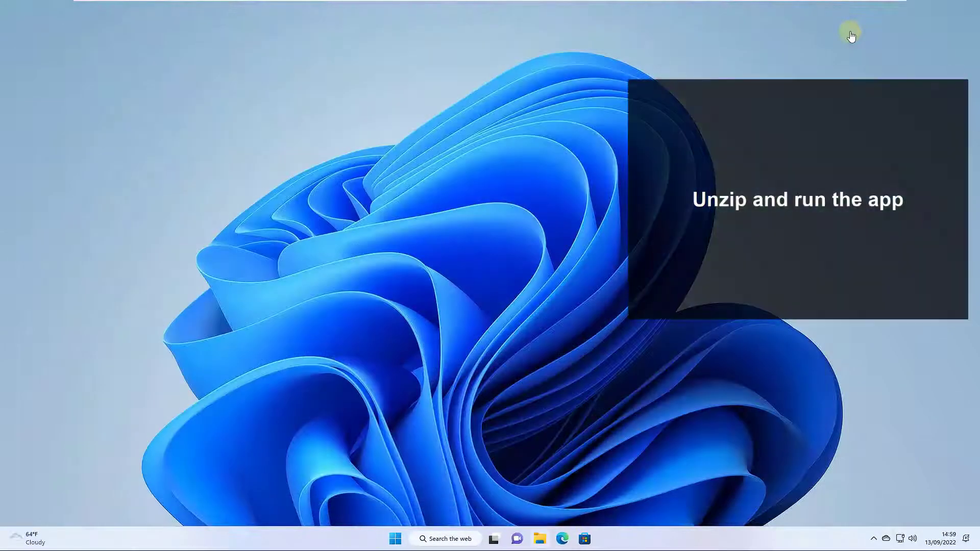
Extract the Autoruns archive from the Downloads folder in File Explorer to the default Autoruns destination folder
{"action": "key", "text": "super+e"}
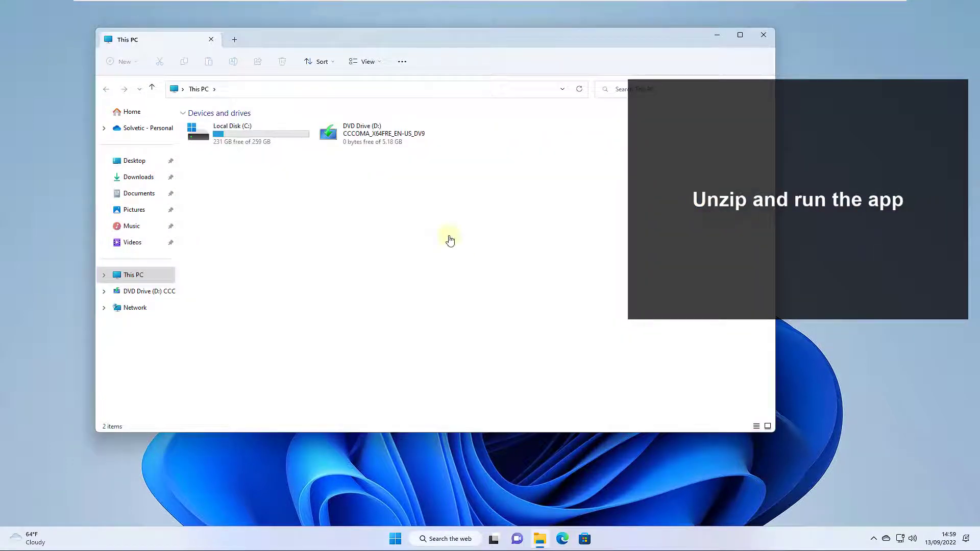
{"action": "left_click", "coordinate": [138, 177]}
{"action": "left_click", "coordinate": [209, 140]}
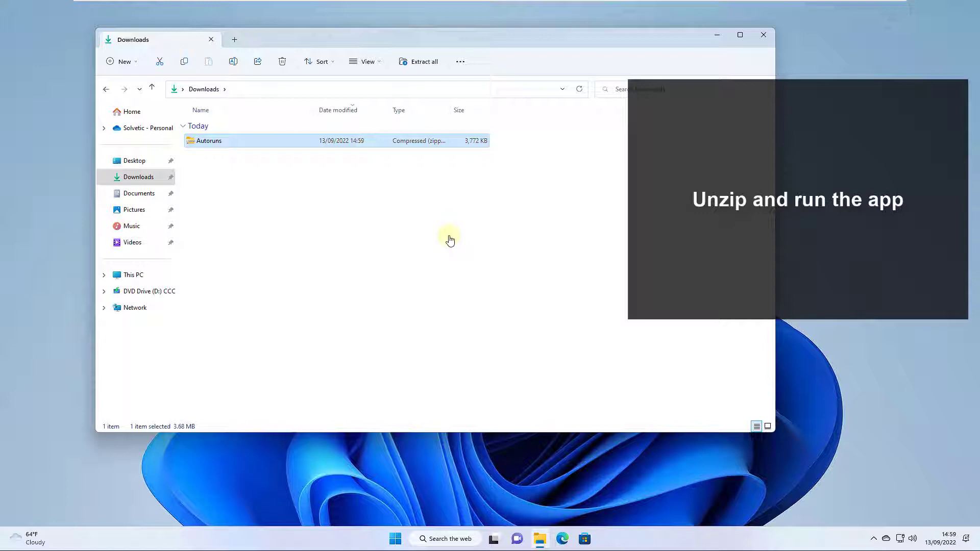
{"action": "key", "text": "Menu"}
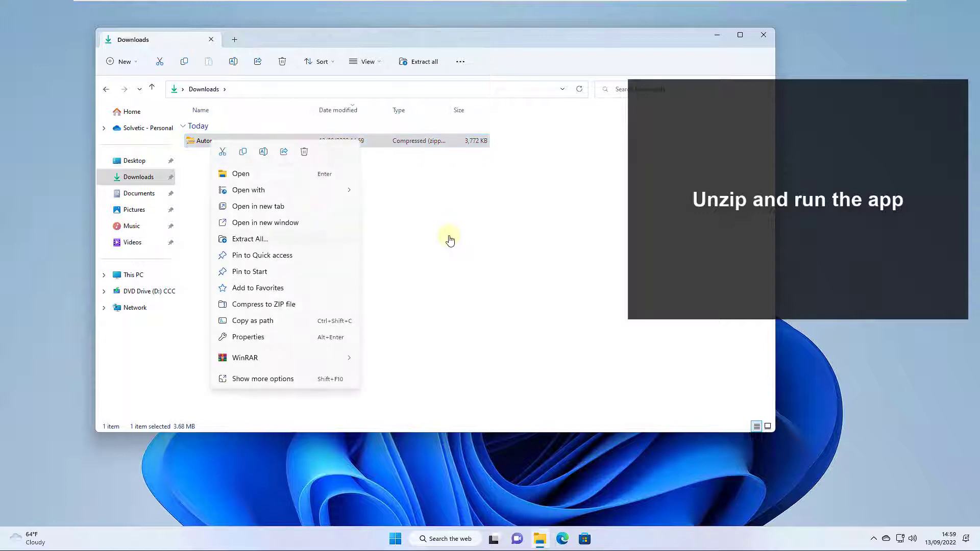
{"action": "key", "text": "Return"}
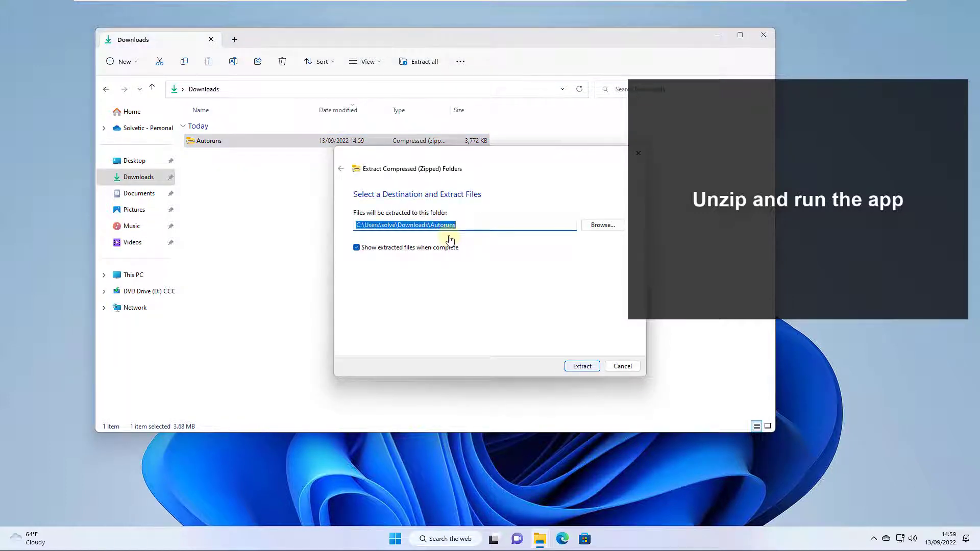
{"action": "key", "text": "Return"}
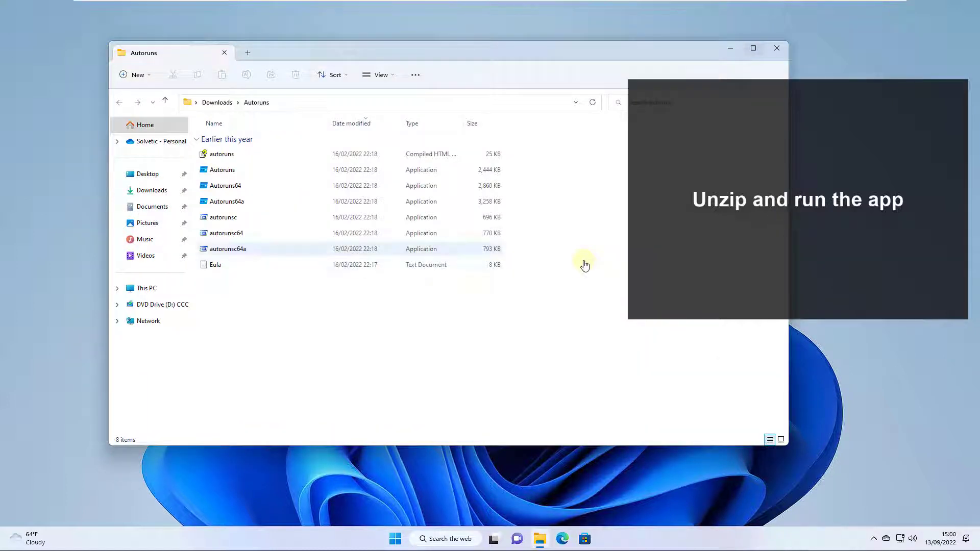
Launch Autoruns with administrator rights from the extracted folder and show only its Scheduled Tasks entries
{"action": "key", "text": "Down"}
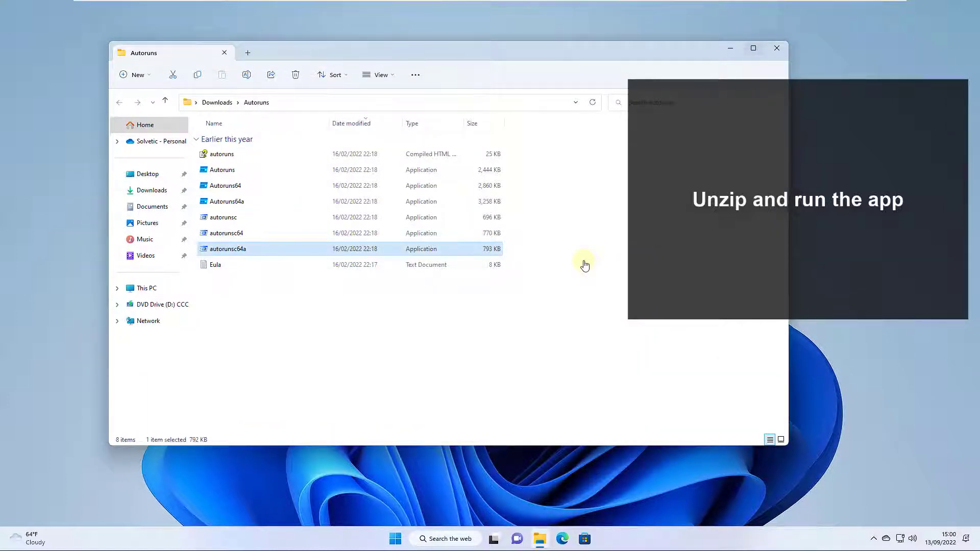
{"action": "key", "text": "Up"}
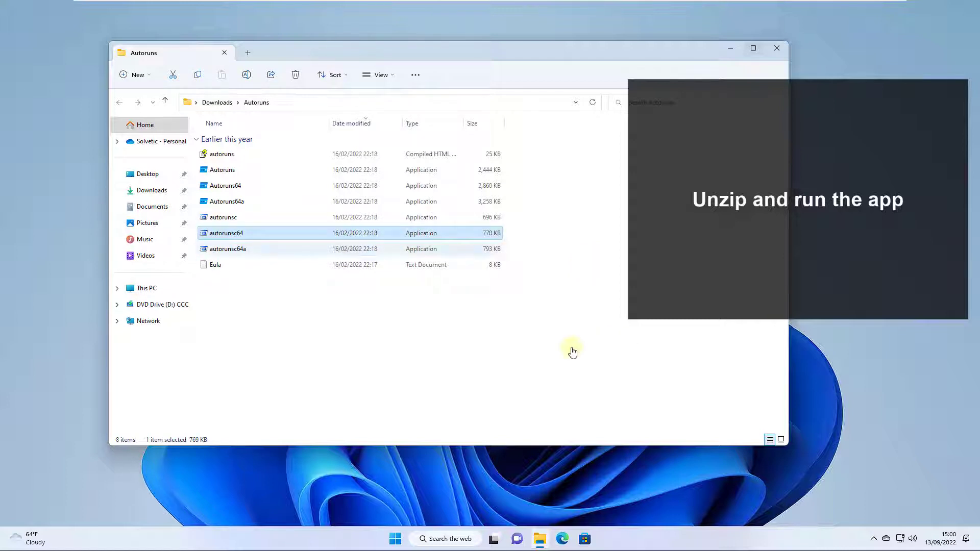
{"action": "key", "text": "Return"}
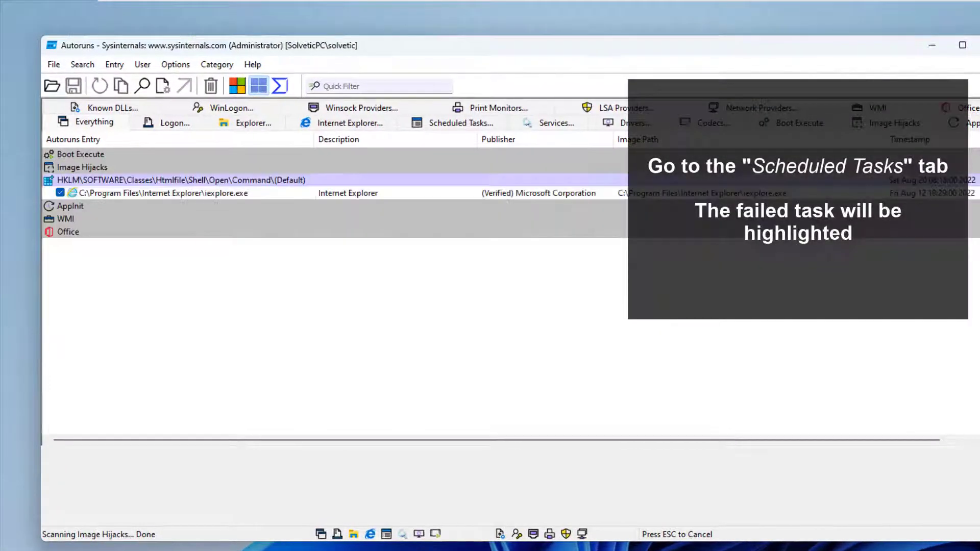
{"action": "left_click", "coordinate": [461, 123]}
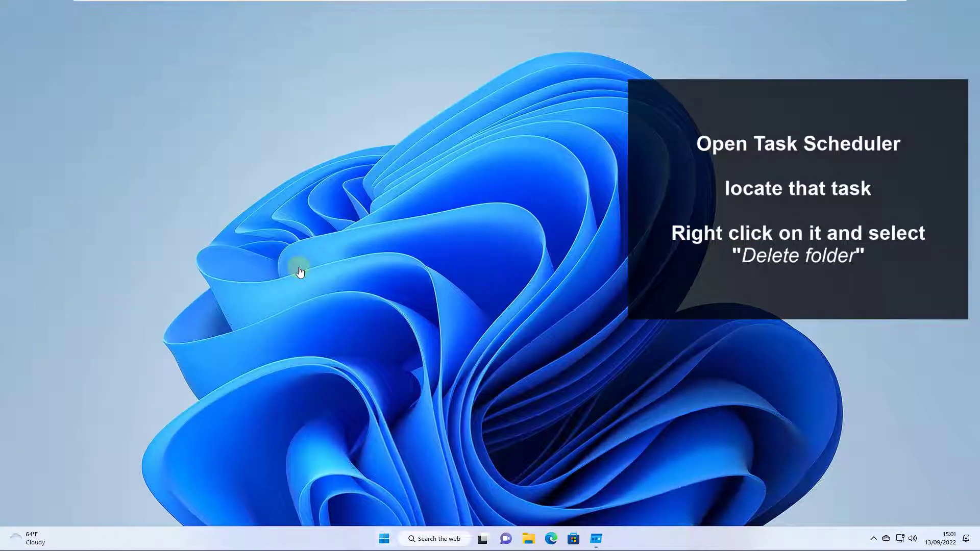
Search Windows for task and open Task Scheduler
{"action": "key", "text": "super"}
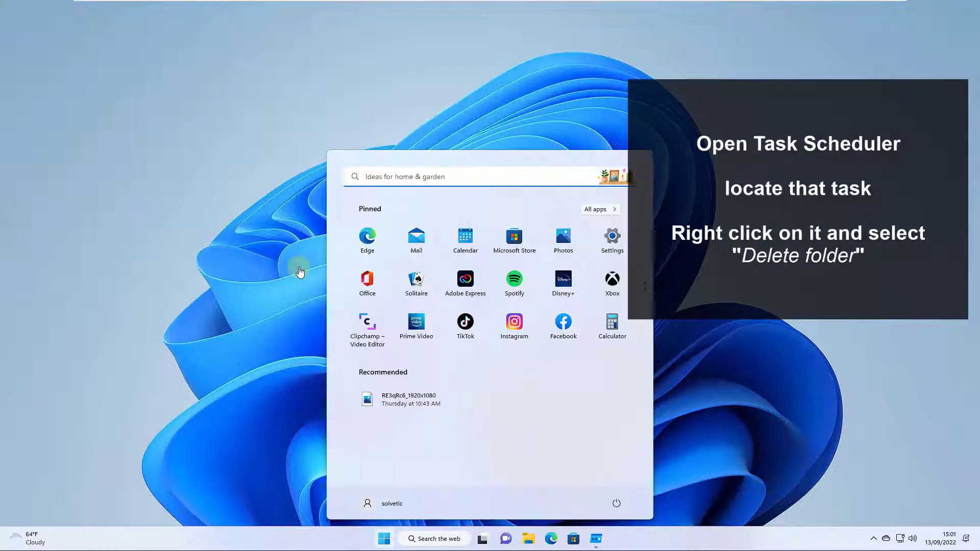
{"action": "type", "text": "task"}
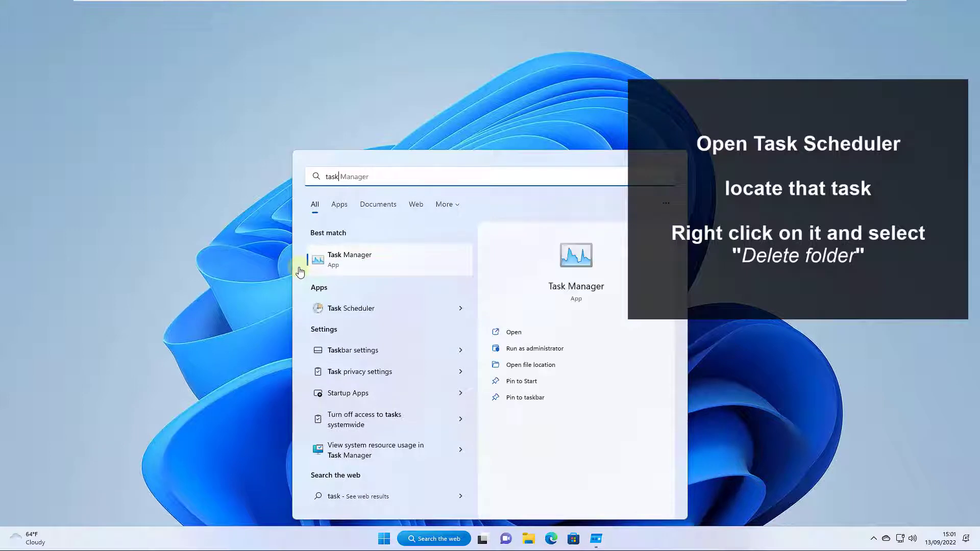
{"action": "key", "text": "Down"}
{"action": "key", "text": "Return"}
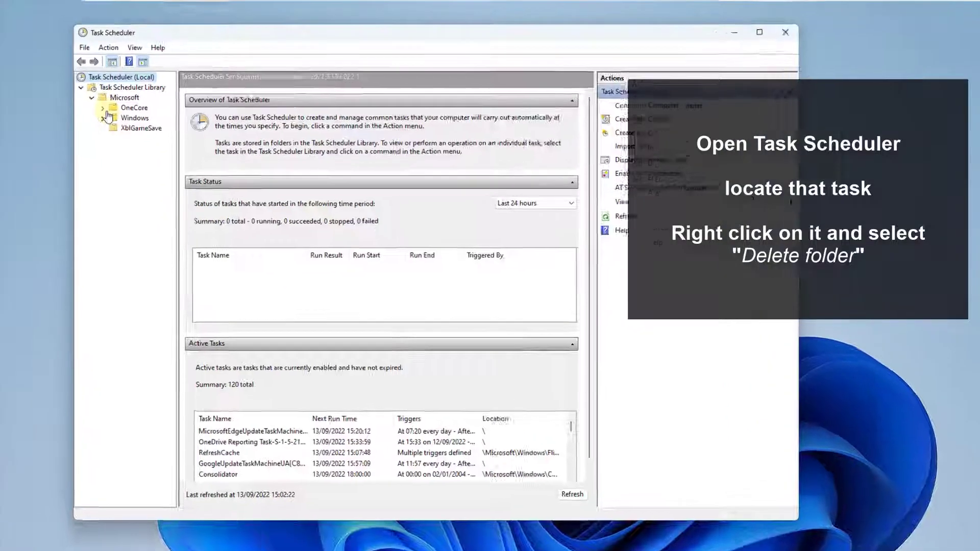
Try to delete the UpdateOrchestrator folder under Microsoft > Windows in the Task Scheduler Library
{"action": "left_click", "coordinate": [96, 105]}
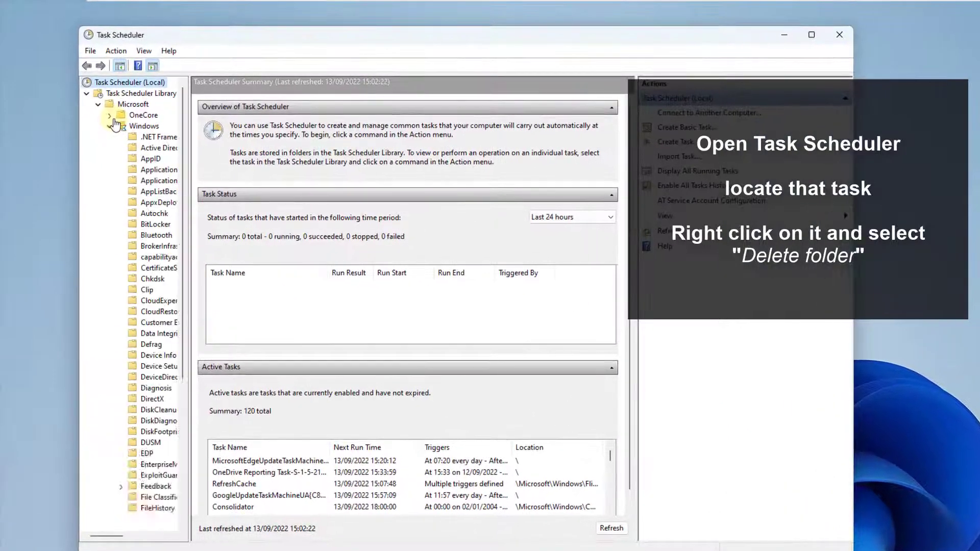
{"action": "scroll", "coordinate": [115, 125], "scroll_direction": "down", "scroll_amount": 9}
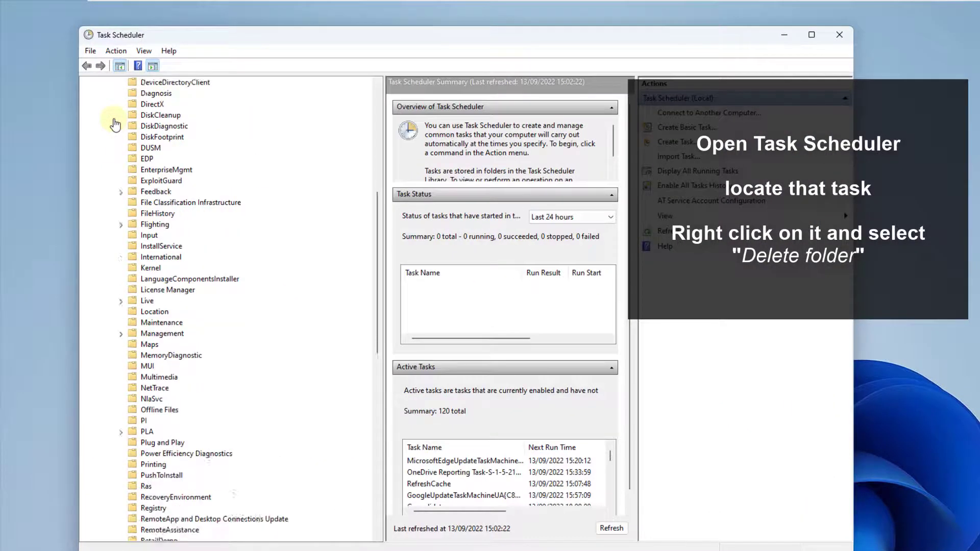
{"action": "scroll", "coordinate": [116, 124], "scroll_direction": "down", "scroll_amount": 8}
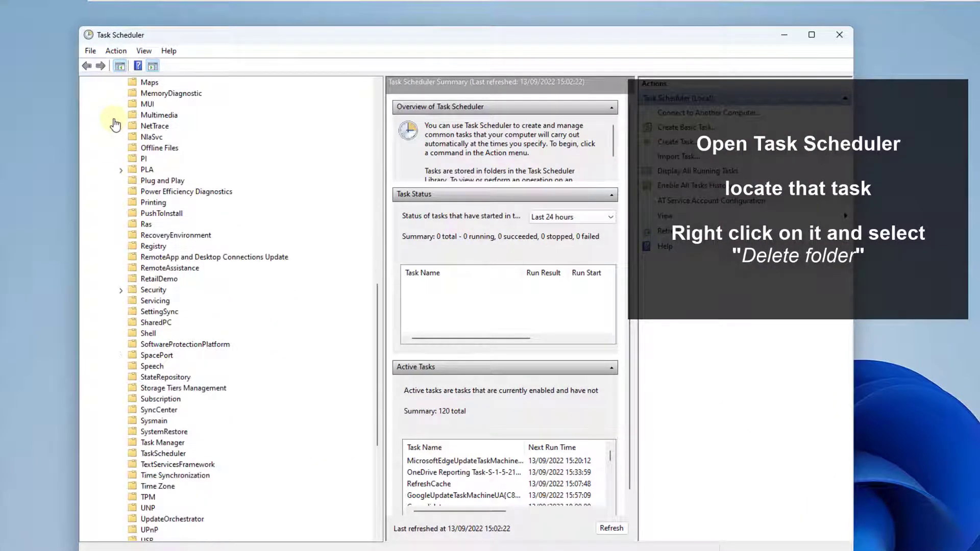
{"action": "scroll", "coordinate": [116, 125], "scroll_direction": "down", "scroll_amount": 2}
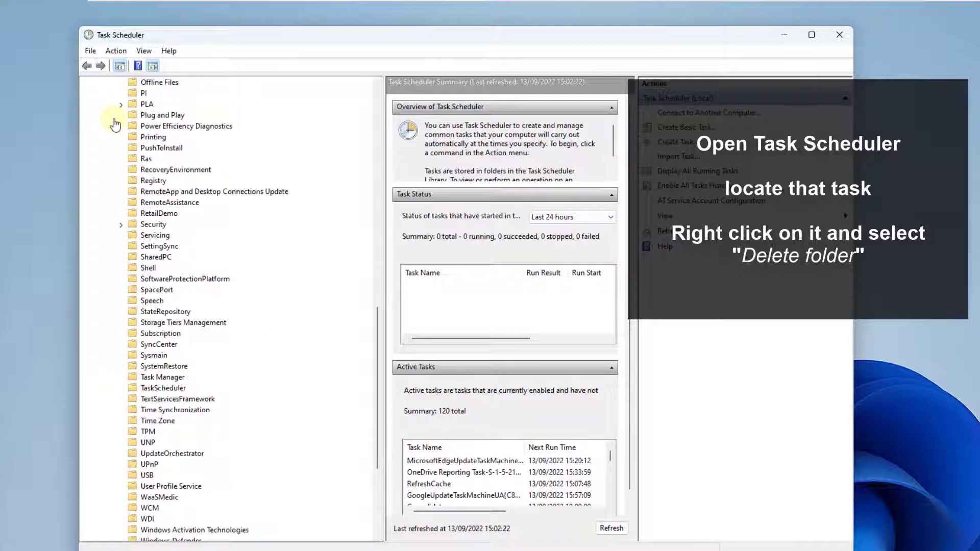
{"action": "left_click", "coordinate": [172, 454]}
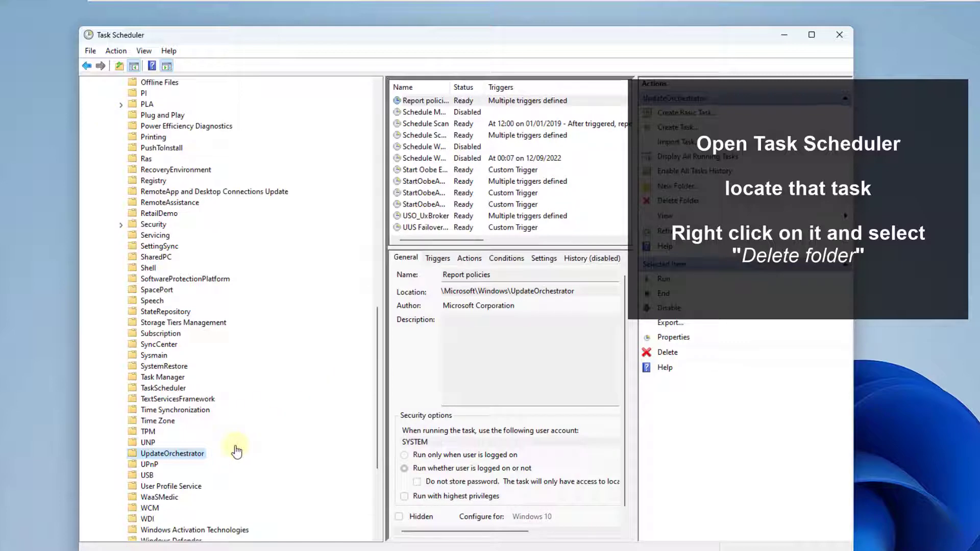
{"action": "right_click", "coordinate": [236, 451]}
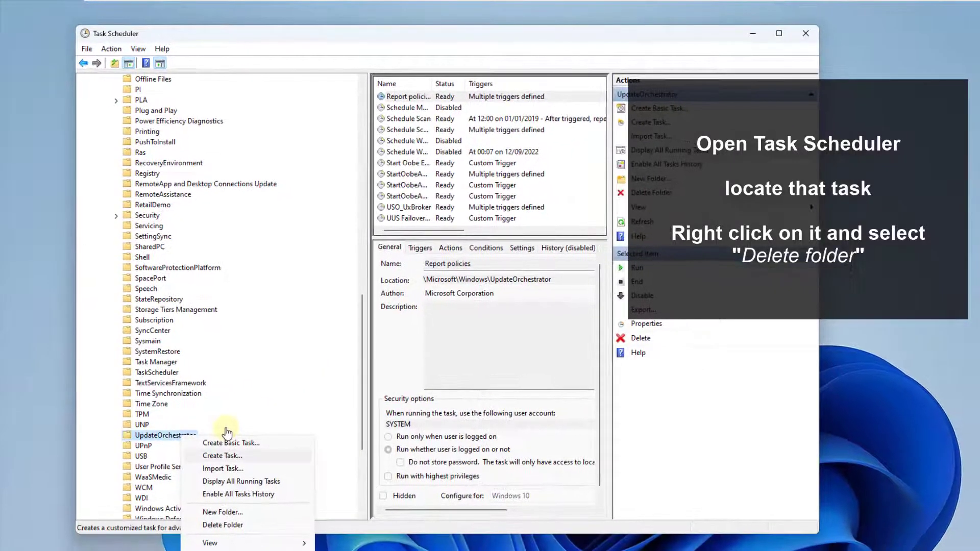
{"action": "key", "text": "Return"}
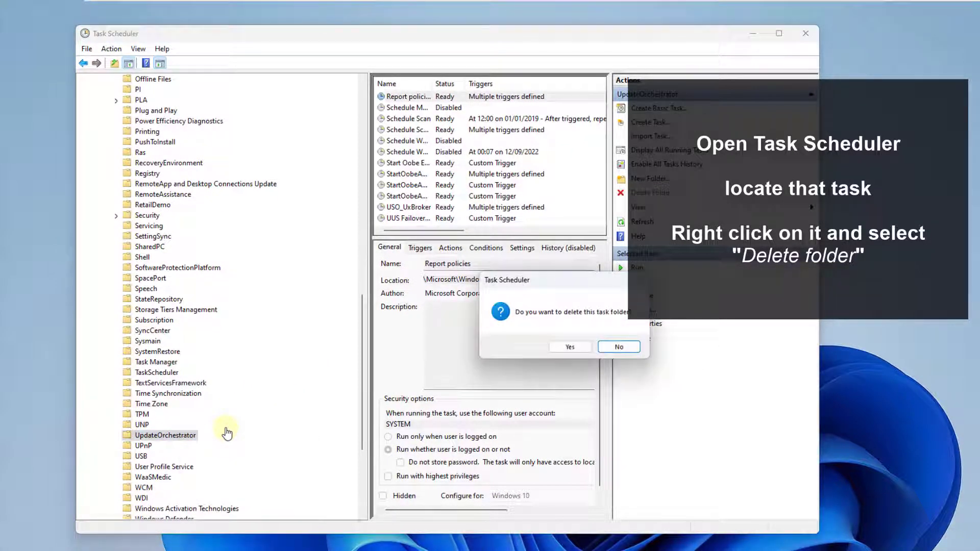
{"action": "key", "text": "Return"}
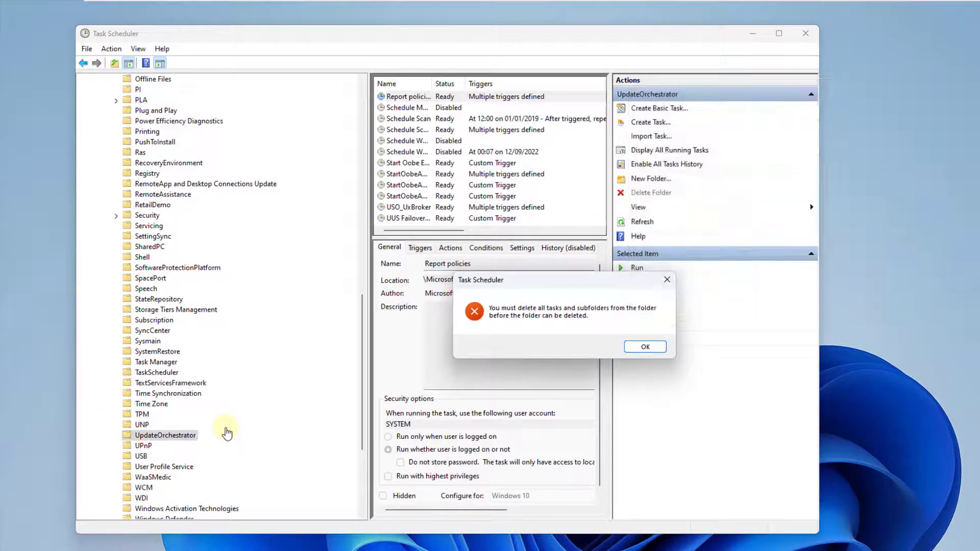
{"action": "key", "text": "Return"}
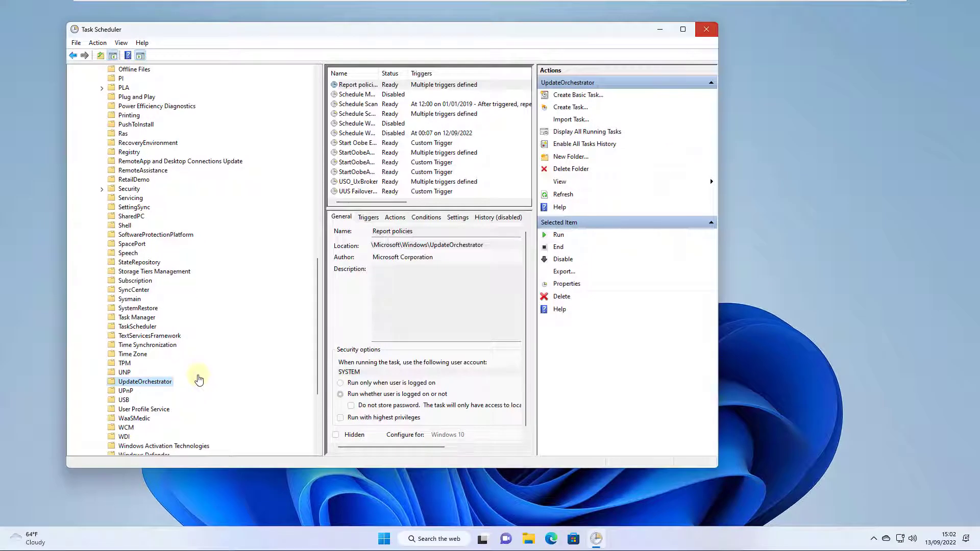
Close Task Scheduler and reopen it by searching Windows for task
{"action": "key", "text": "alt+F4"}
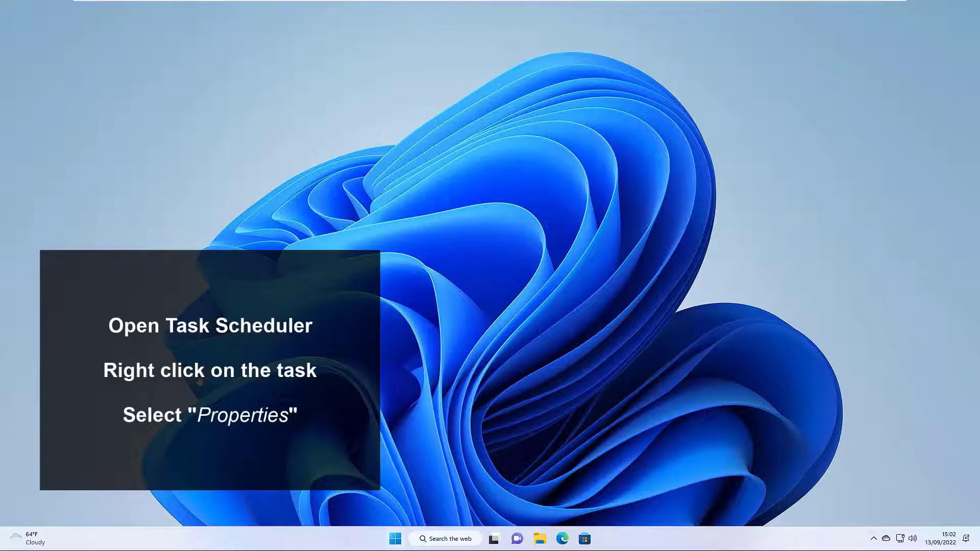
{"action": "key", "text": "super"}
{"action": "type", "text": "task"}
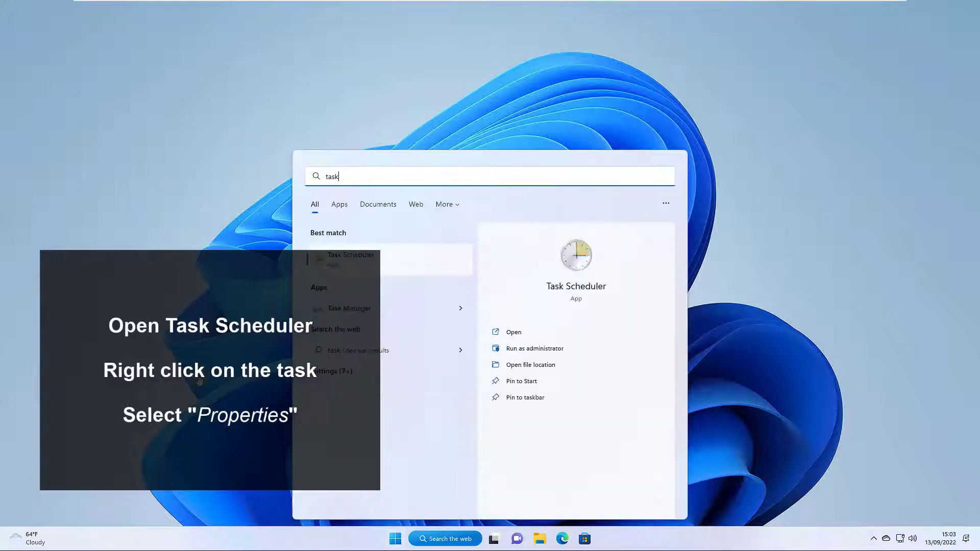
{"action": "key", "text": "Return"}
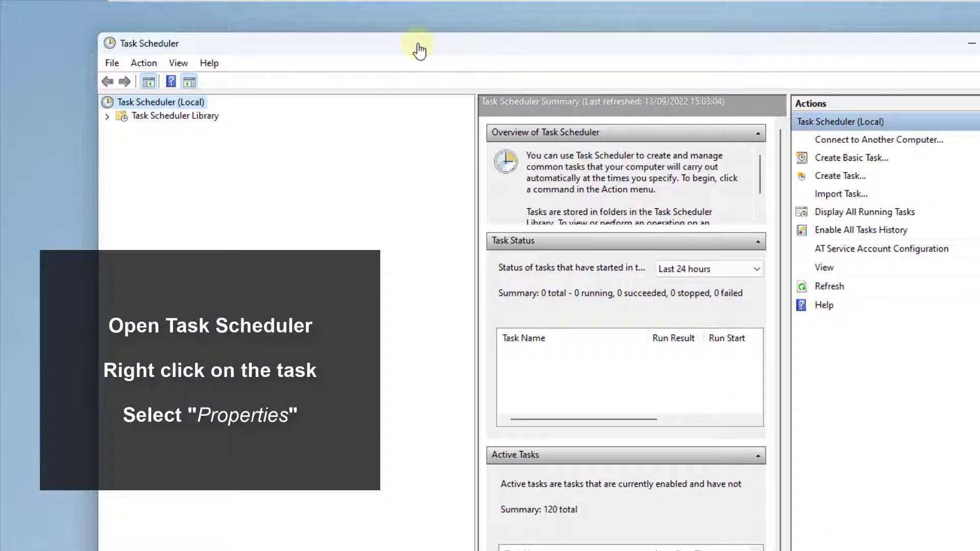
Open the properties of the OneDrive Standalone Update task triggered at 08:00 in the Task Scheduler Library
{"action": "key", "text": "Down"}
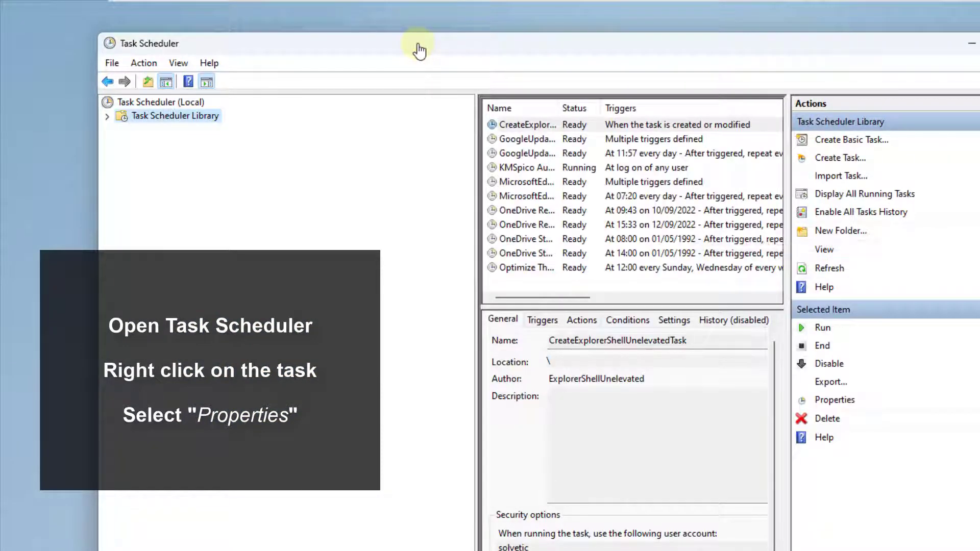
{"action": "key", "text": "Tab"}
{"action": "key", "text": "Down"}
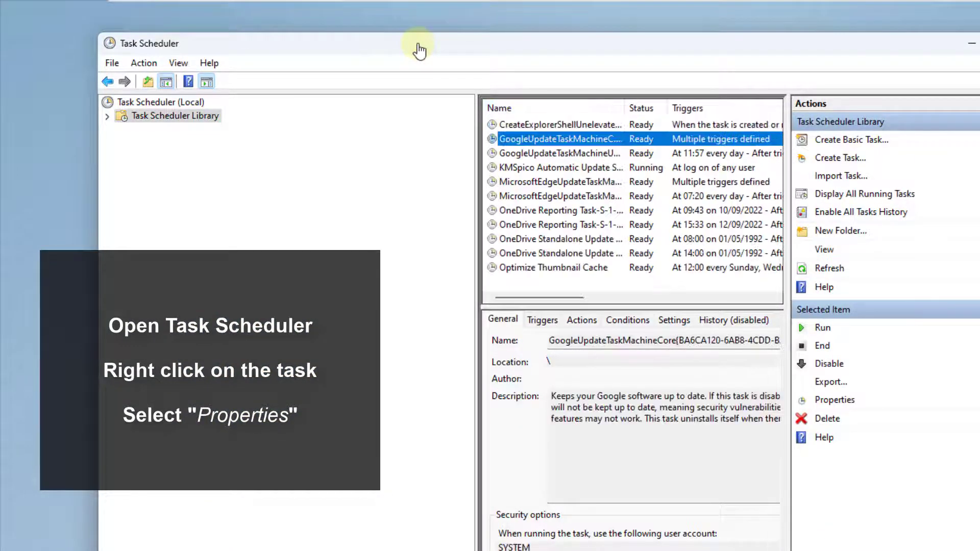
{"action": "key", "text": "Down"}
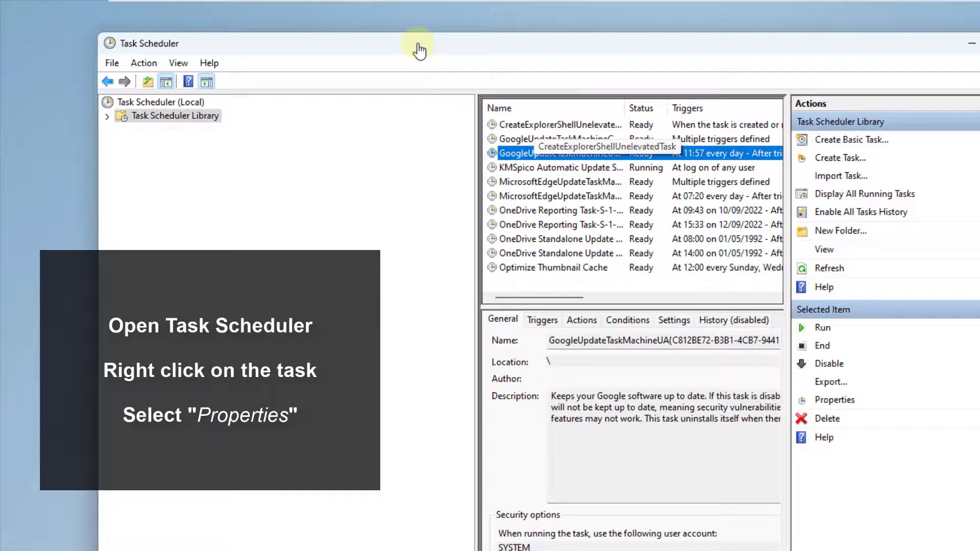
{"action": "key", "text": "Down"}
{"action": "key", "text": "Down"}
{"action": "key", "text": "Down"}
{"action": "key", "text": "Down"}
{"action": "key", "text": "Down"}
{"action": "key", "text": "Down"}
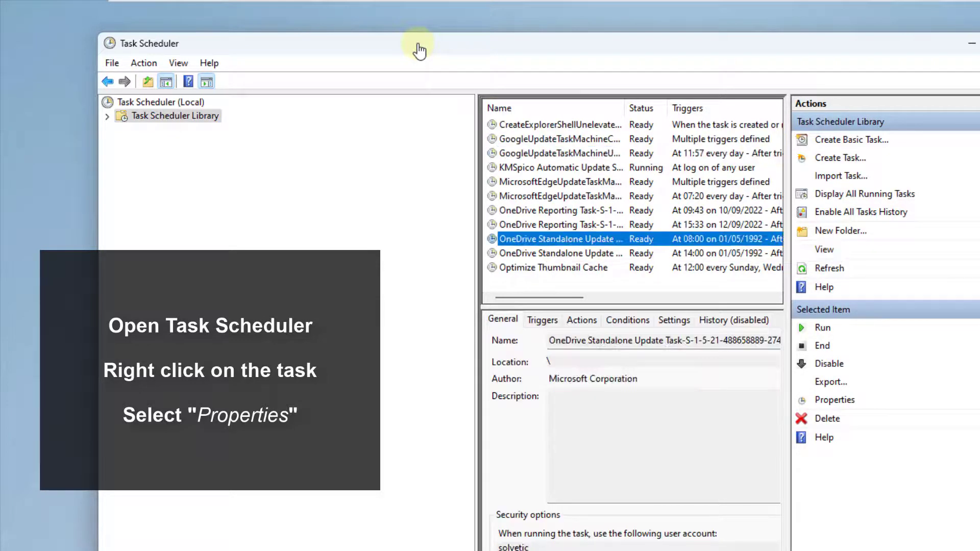
{"action": "key", "text": "shift+F10"}
{"action": "key", "text": "Down"}
{"action": "key", "text": "Down"}
{"action": "key", "text": "Down"}
{"action": "key", "text": "Down"}
{"action": "key", "text": "Down"}
{"action": "key", "text": "Return"}
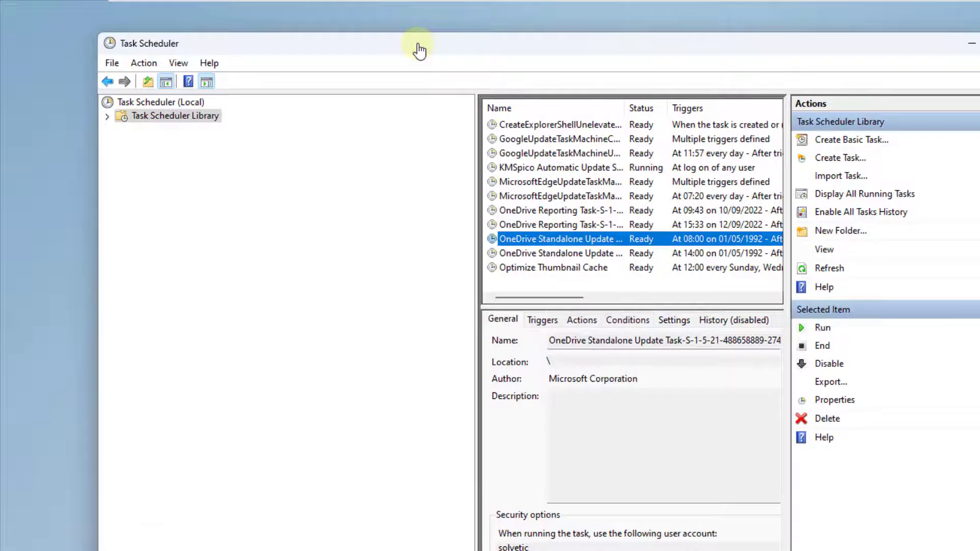
In the task's conditions, choose Any connection for the required network connection, save the properties, and close Task Scheduler
{"action": "key", "text": "ctrl+Tab"}
{"action": "key", "text": "ctrl+Tab"}
{"action": "key", "text": "ctrl+Tab"}
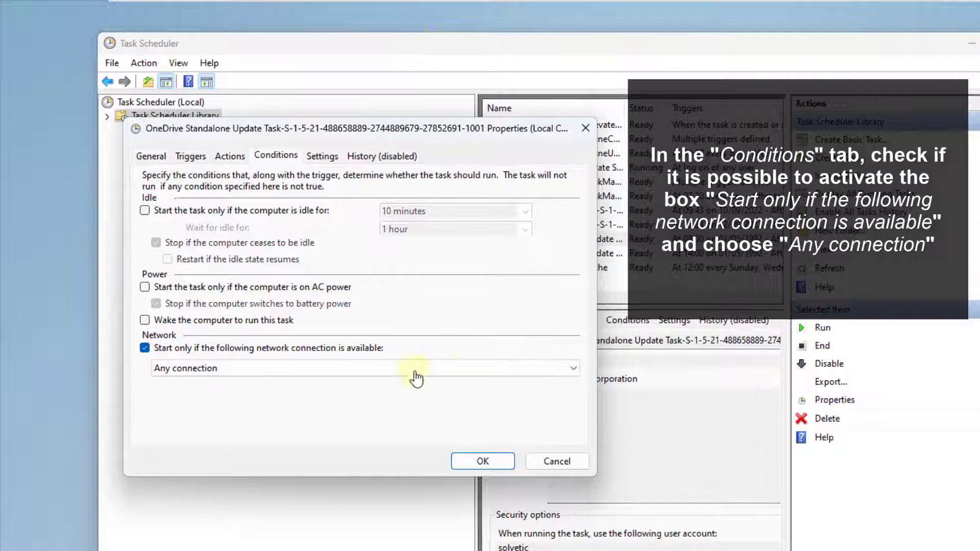
{"action": "left_click", "coordinate": [398, 376]}
{"action": "left_click", "coordinate": [398, 375]}
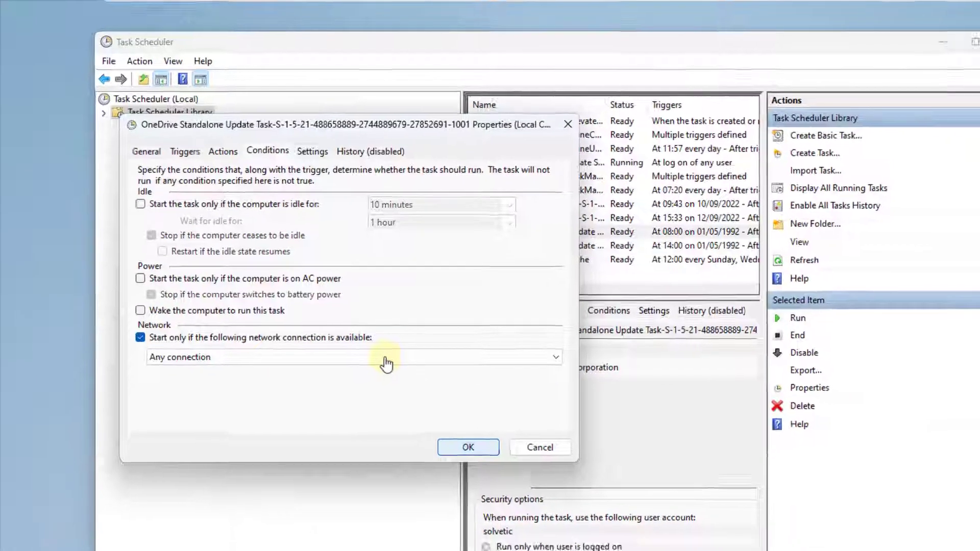
{"action": "key", "text": "Return"}
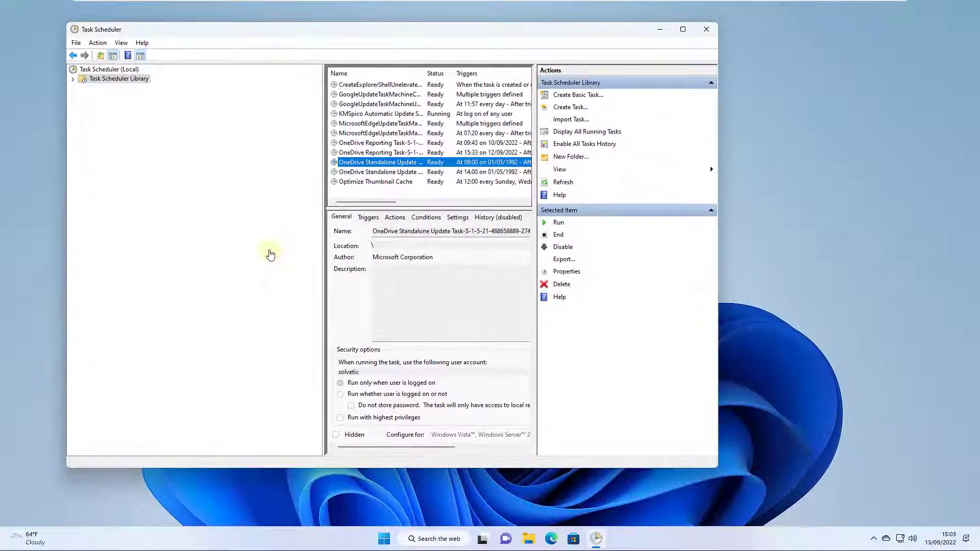
{"action": "key", "text": "alt+F4"}
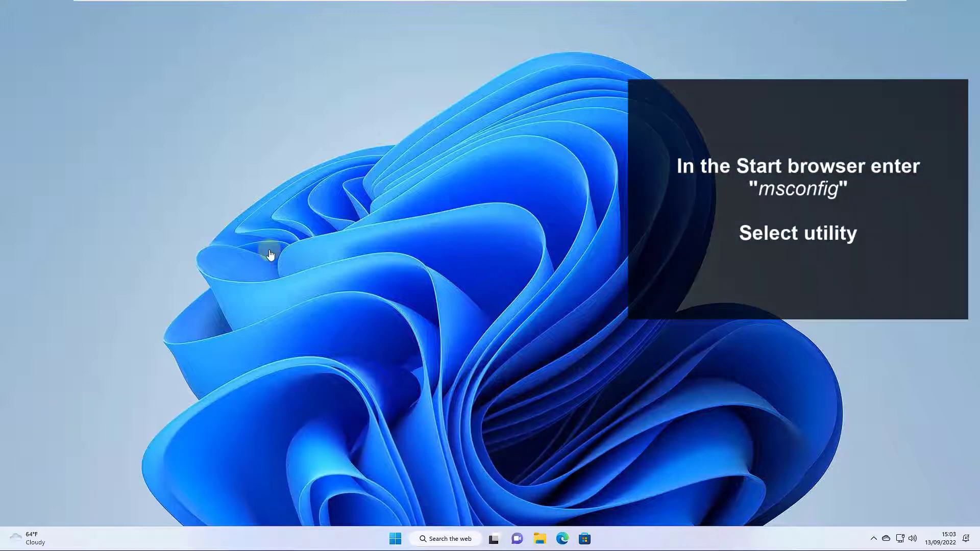
Search Windows for msconfig and open System Configuration
{"action": "key", "text": "super"}
{"action": "type", "text": "msconfig"}
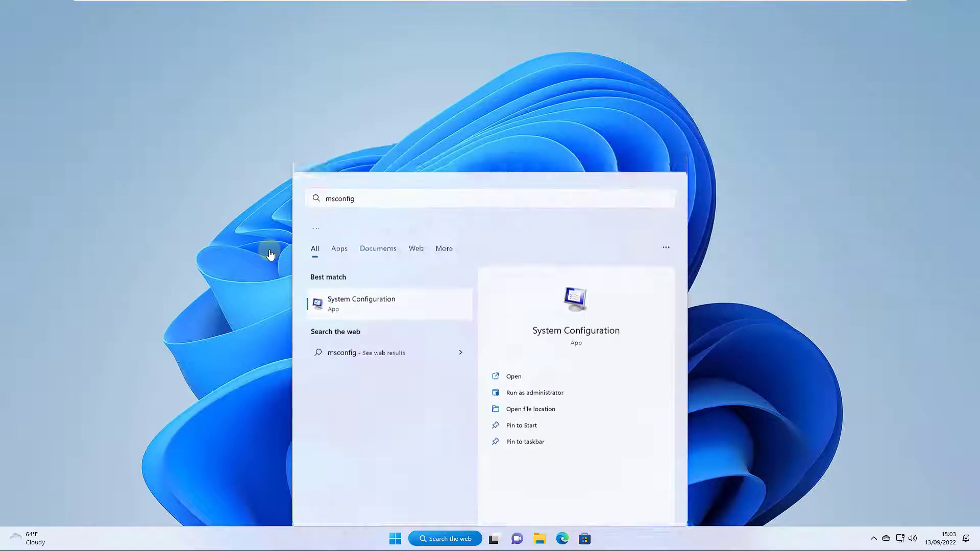
{"action": "key", "text": "Return"}
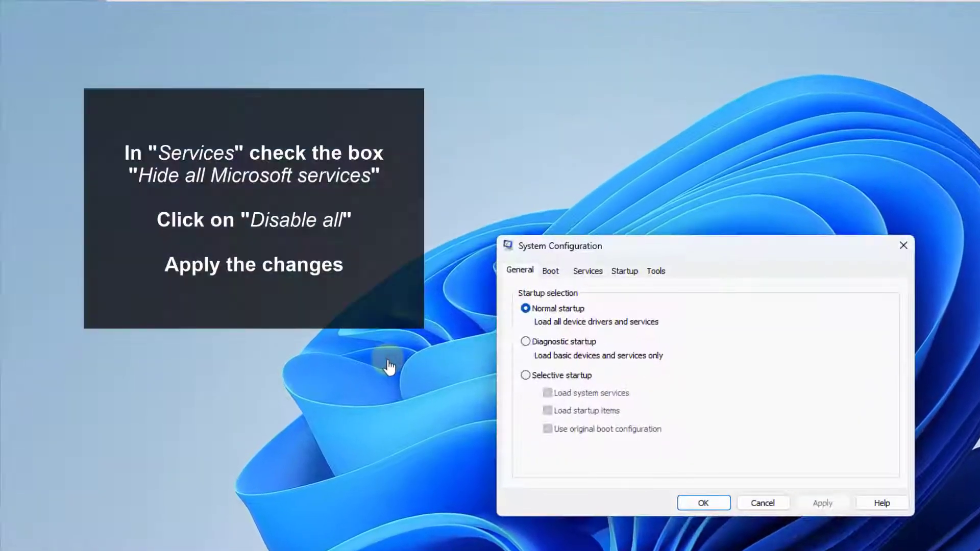
Hide all Microsoft services in the services list, disable all the remaining ones, apply the changes, and exit System Configuration
{"action": "key", "text": "ctrl+Tab"}
{"action": "key", "text": "ctrl+Tab"}
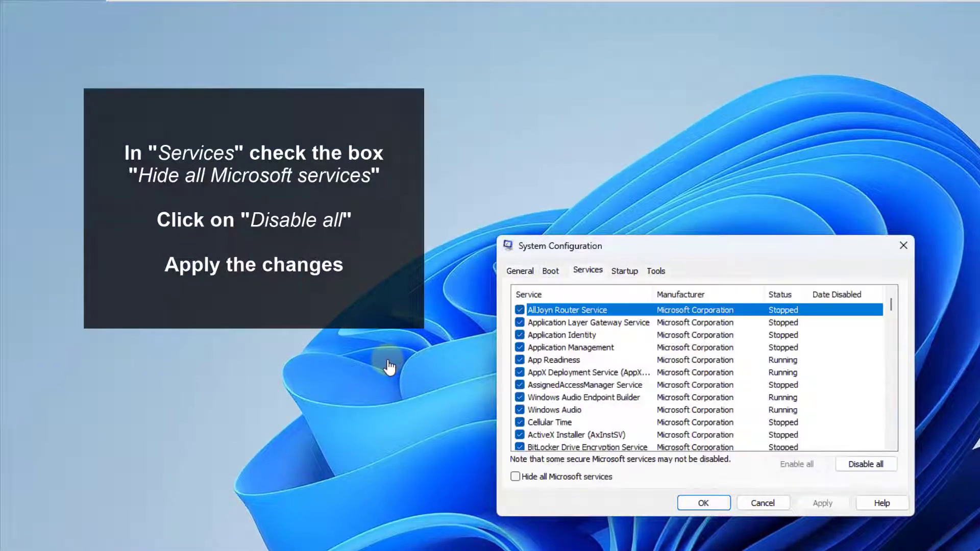
{"action": "key", "text": "alt+h"}
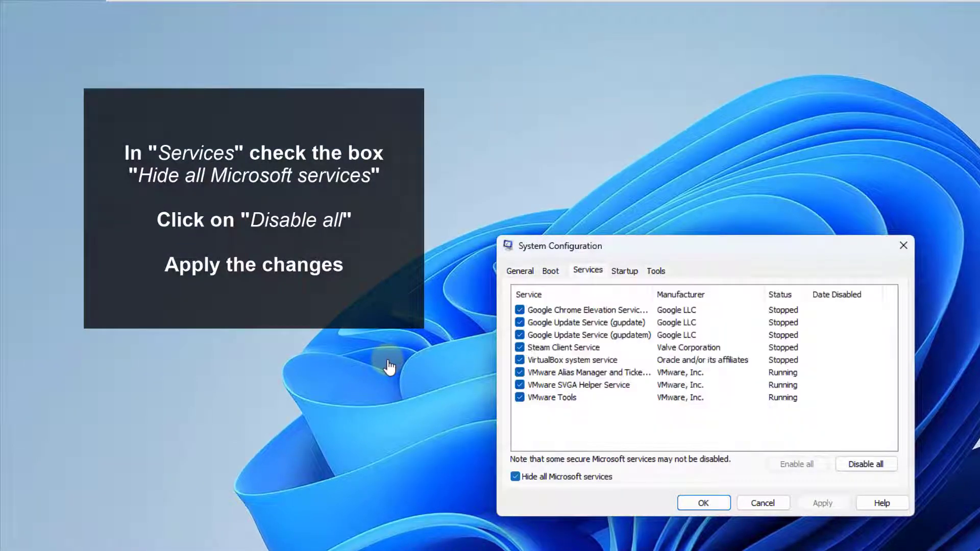
{"action": "key", "text": "alt+d"}
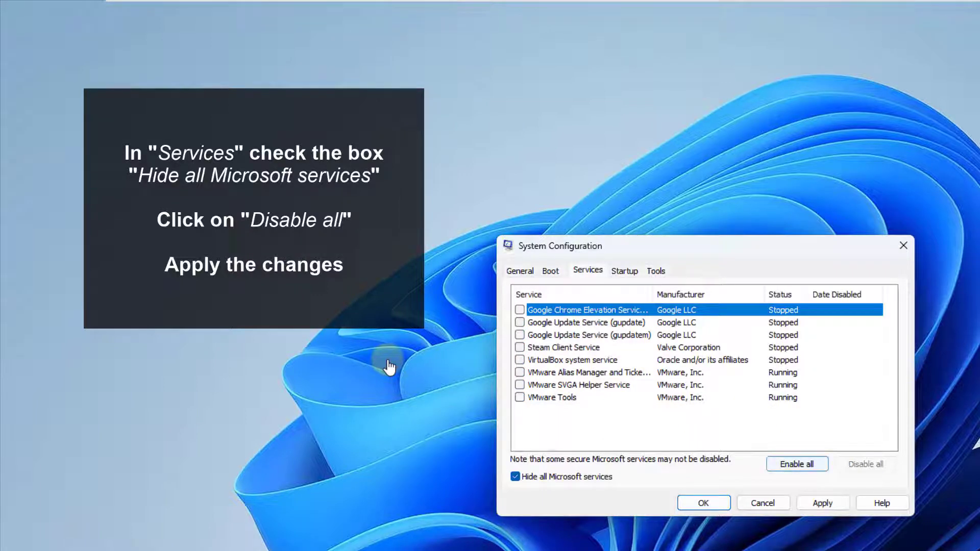
{"action": "key", "text": "alt+a"}
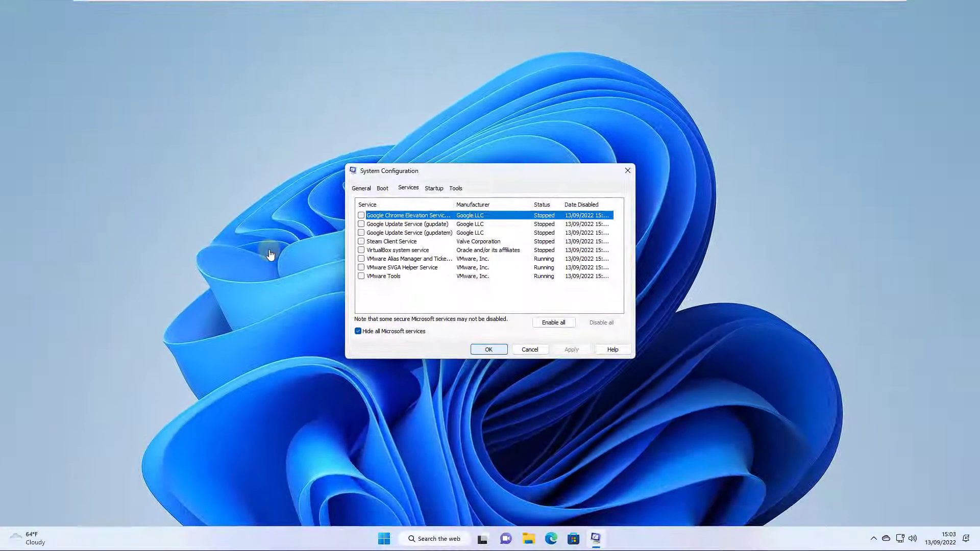
{"action": "key", "text": "Return"}
{"action": "key", "text": "Return"}
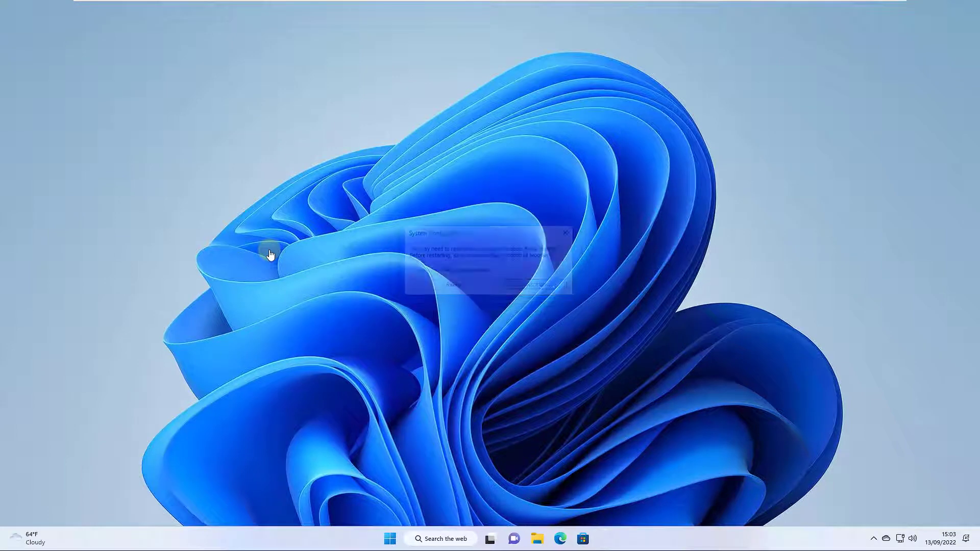
Open Task Manager, disable Microsoft Teams among the startup apps, and close Task Manager
{"action": "key", "text": "super+x"}
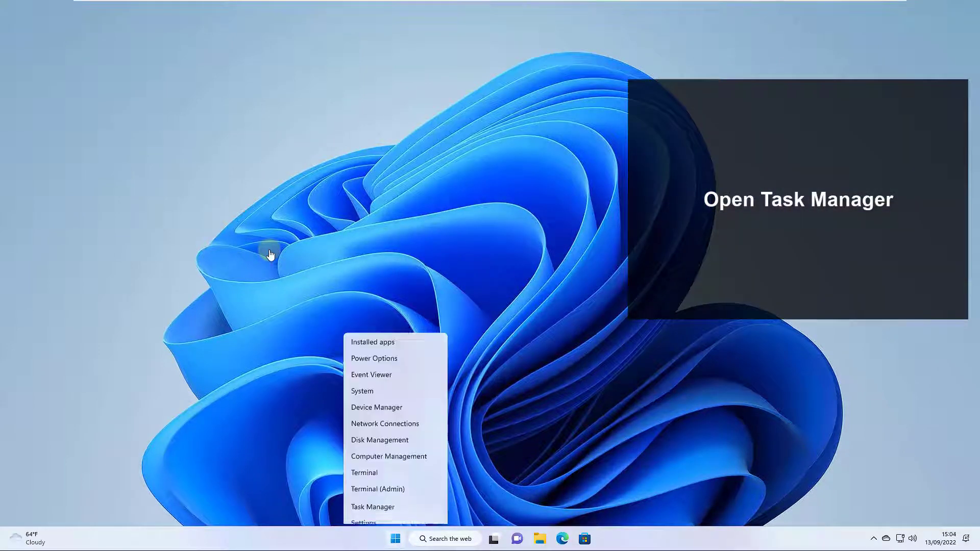
{"action": "key", "text": "t"}
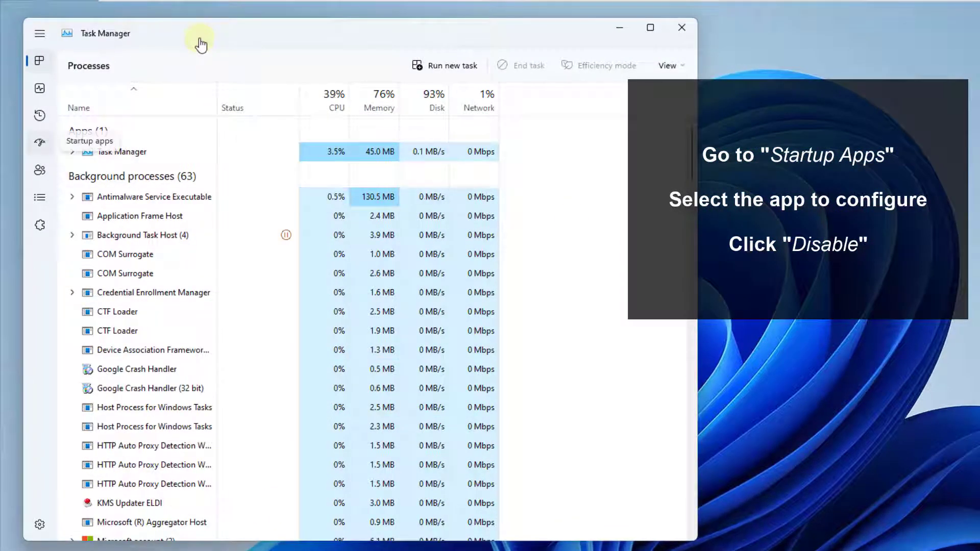
{"action": "left_click", "coordinate": [40, 142]}
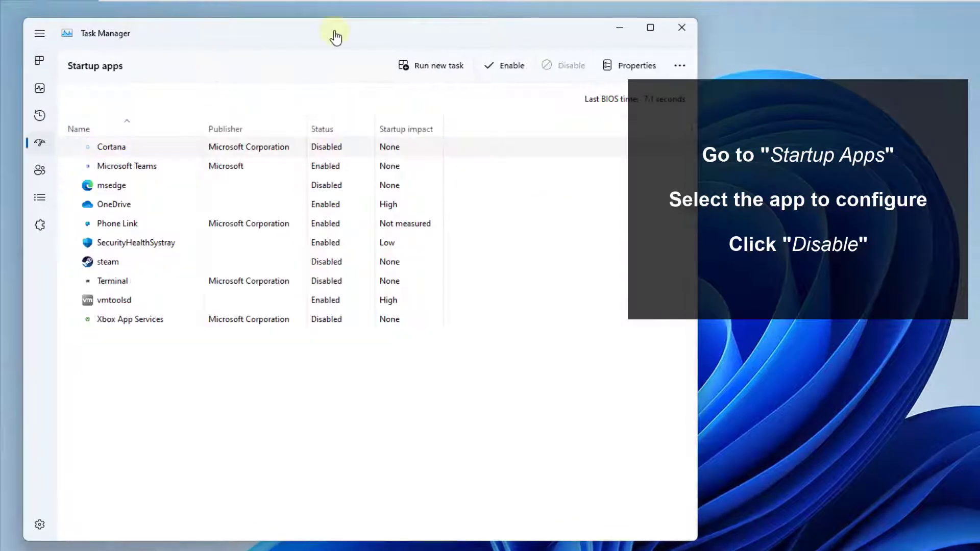
{"action": "key", "text": "Down"}
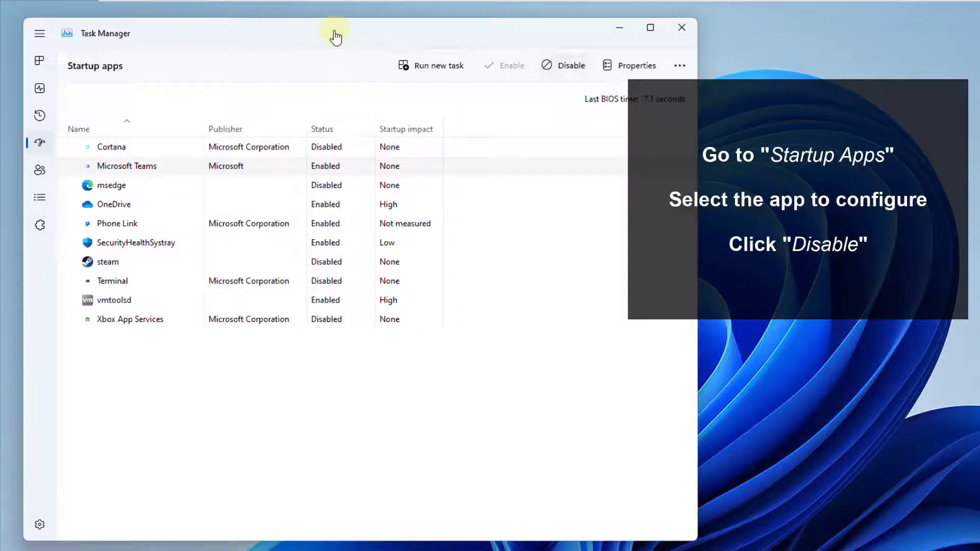
{"action": "key", "text": "alt+d"}
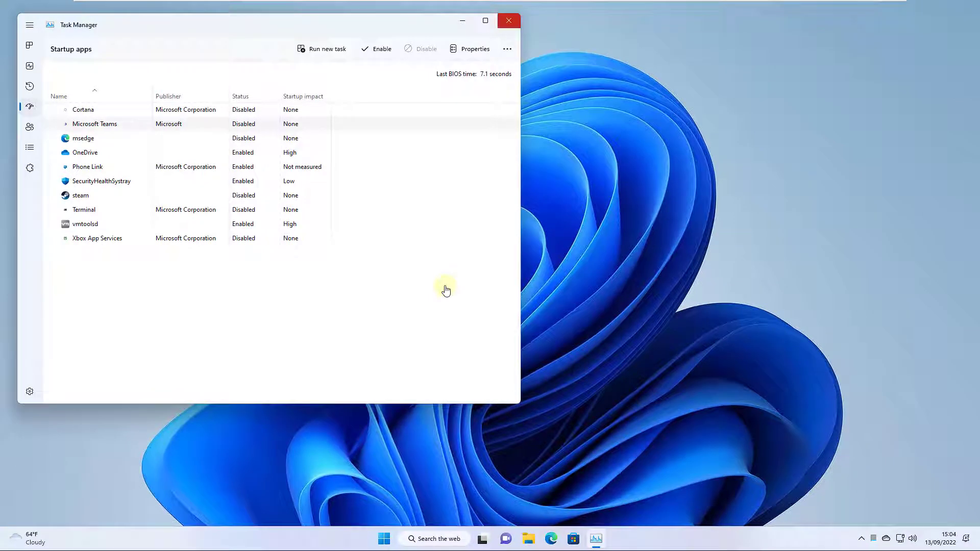
{"action": "key", "text": "alt+F4"}
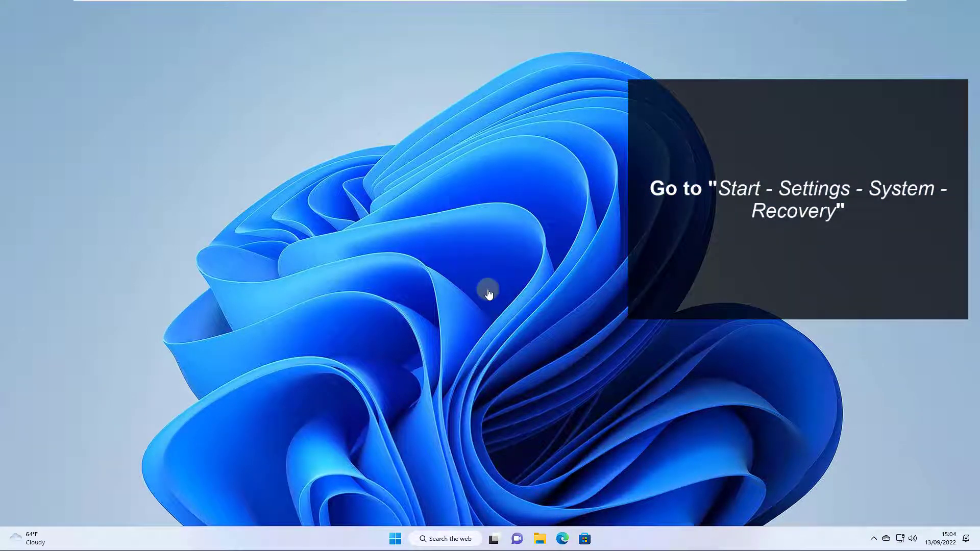
Open Windows Settings and go to the Recovery page under System
{"action": "key", "text": "super"}
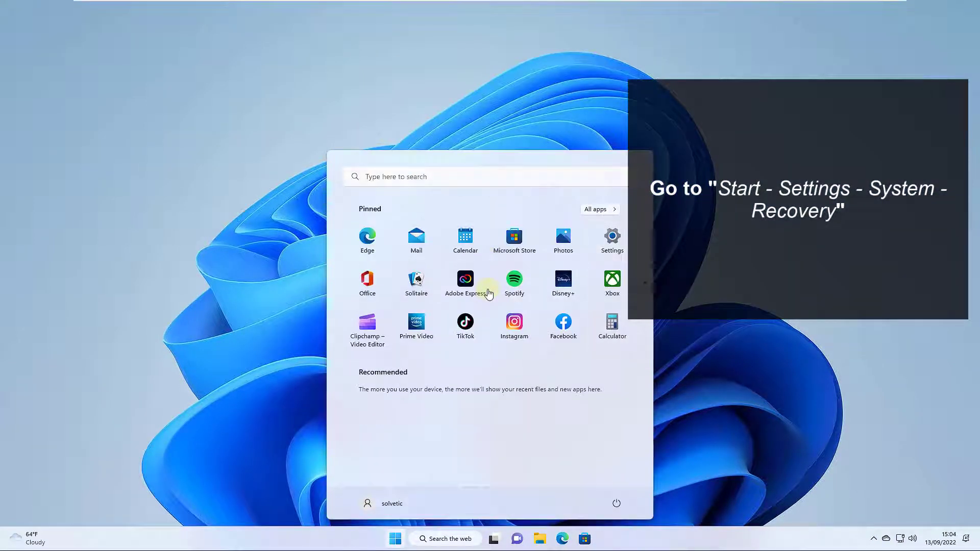
{"action": "key", "text": "super+i"}
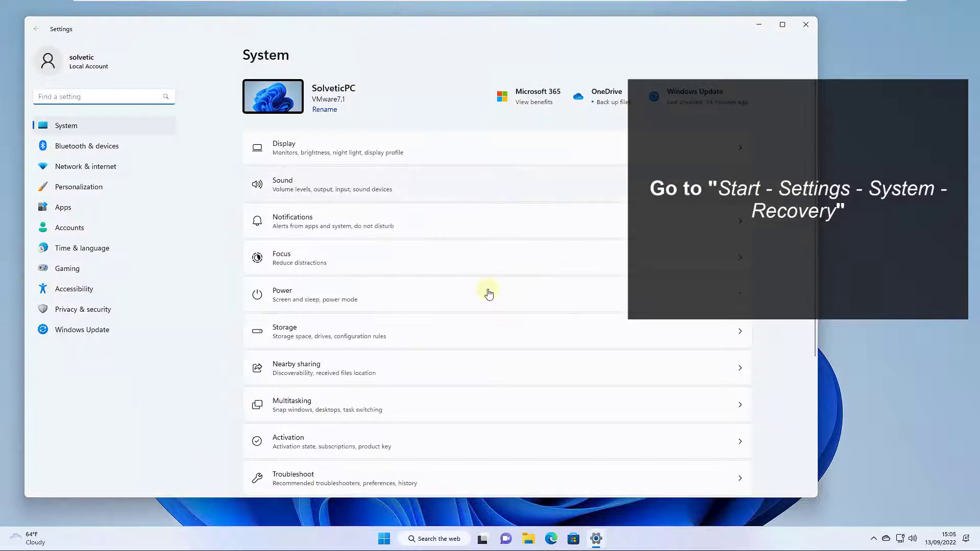
{"action": "scroll", "coordinate": [489, 294], "scroll_direction": "down", "scroll_amount": 5}
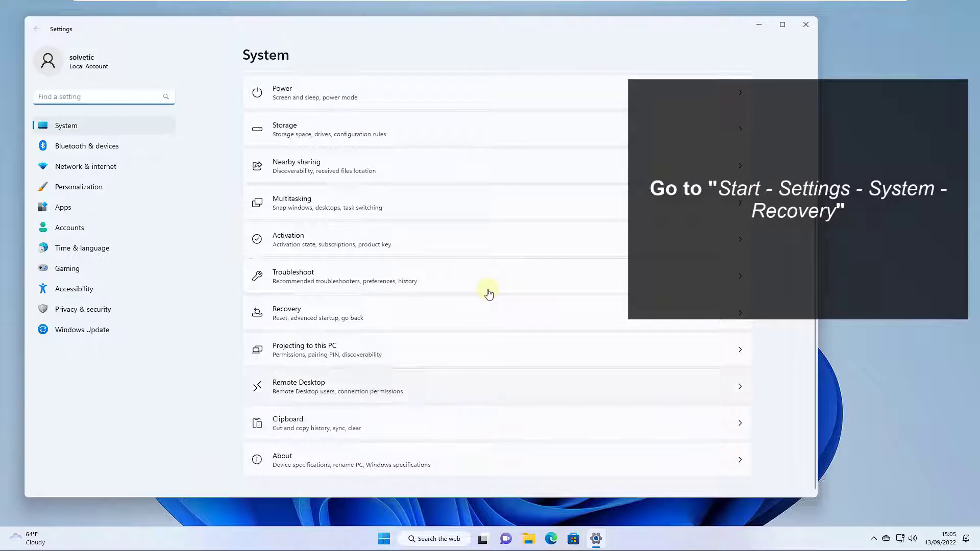
{"action": "left_click", "coordinate": [488, 295]}
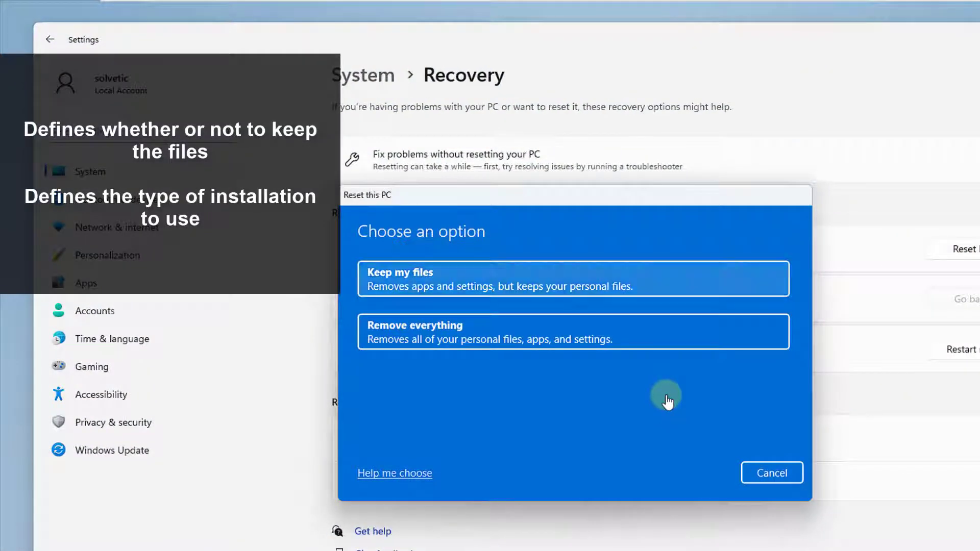
Go through the file-keeping and Windows reinstall choices of Reset this PC, leave the wizard, and close Settings
{"action": "key", "text": "Return"}
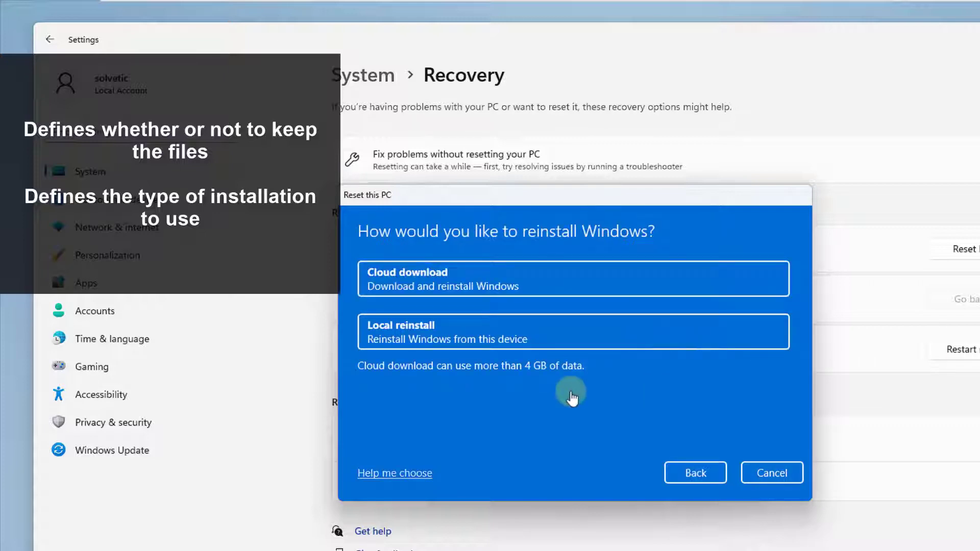
{"action": "key", "text": "Return"}
{"action": "key", "text": "Return"}
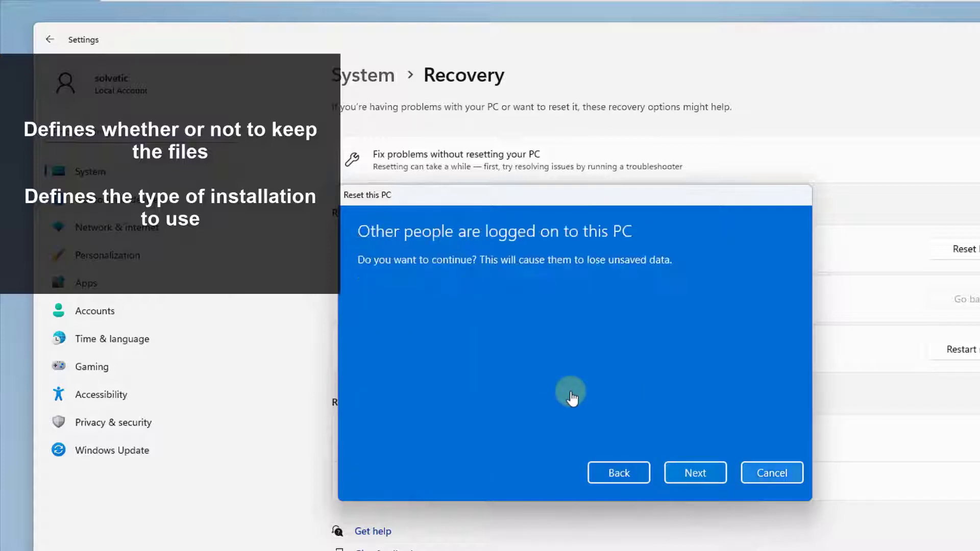
{"action": "key", "text": "Return"}
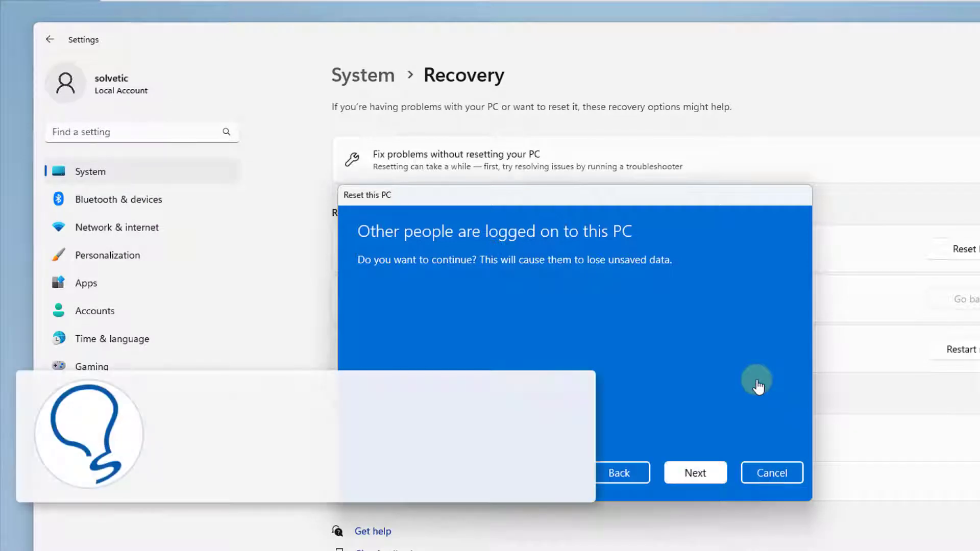
{"action": "key", "text": "Return"}
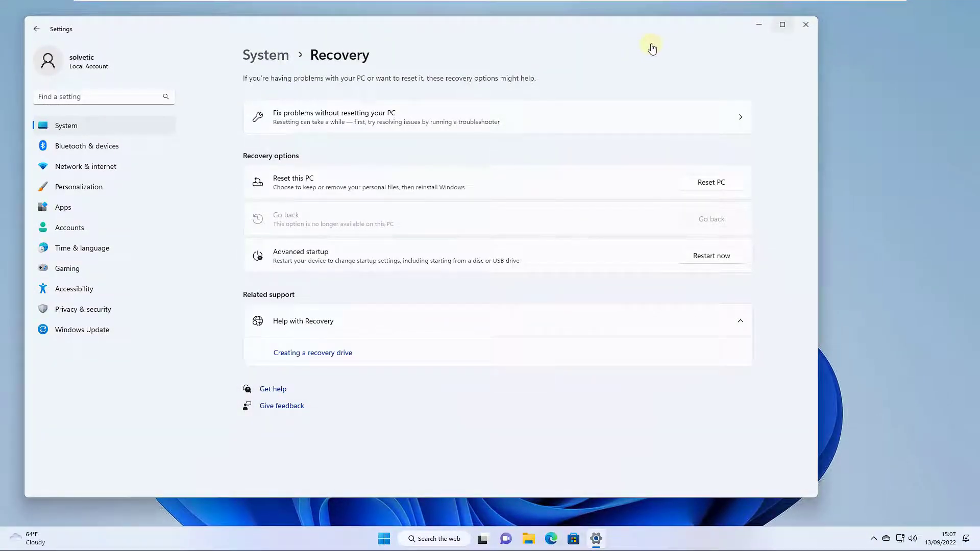
{"action": "key", "text": "alt+F4"}
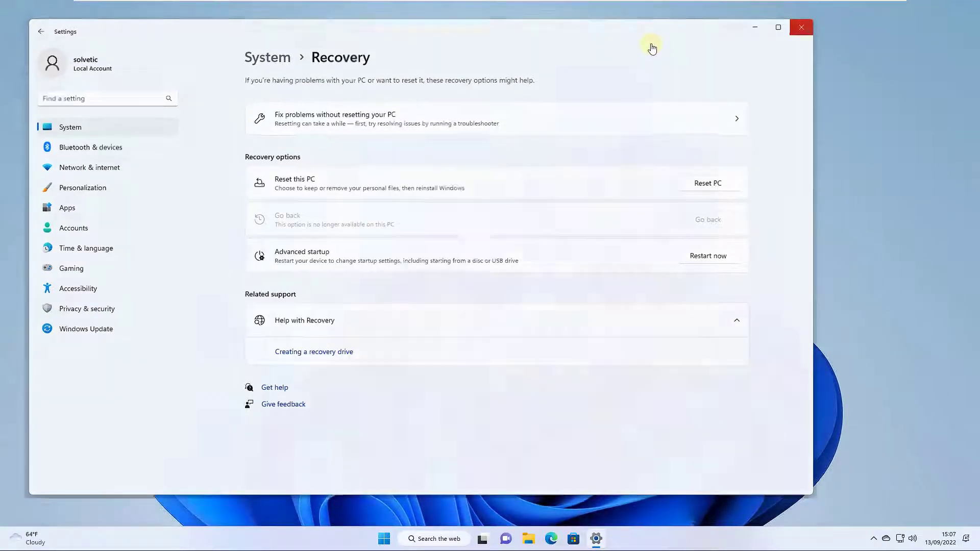